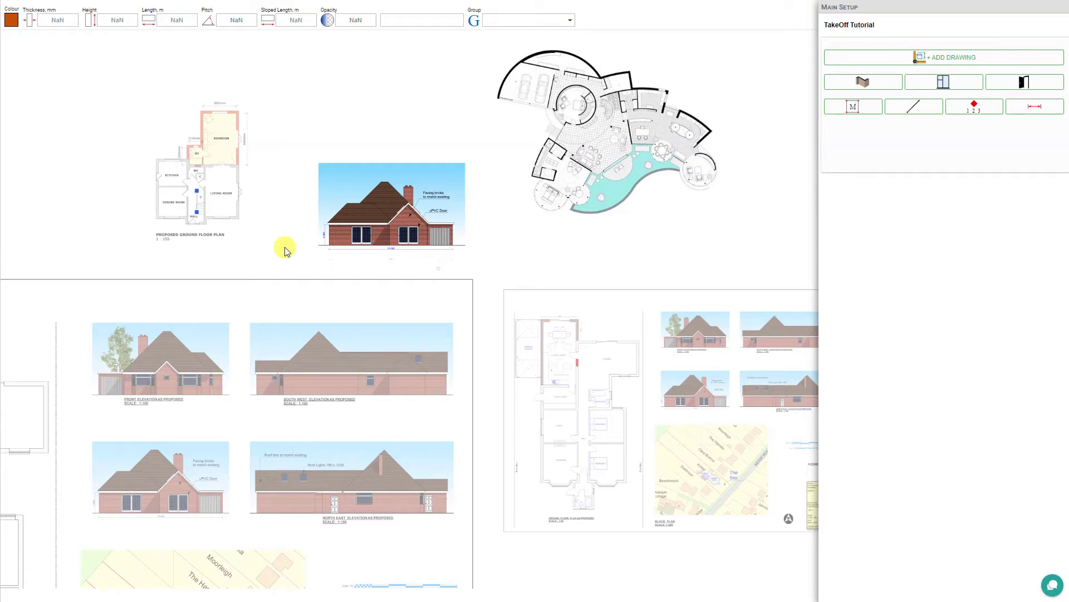
Start a new point count item and assign it to the Spot Lights group
left_click(974, 109)
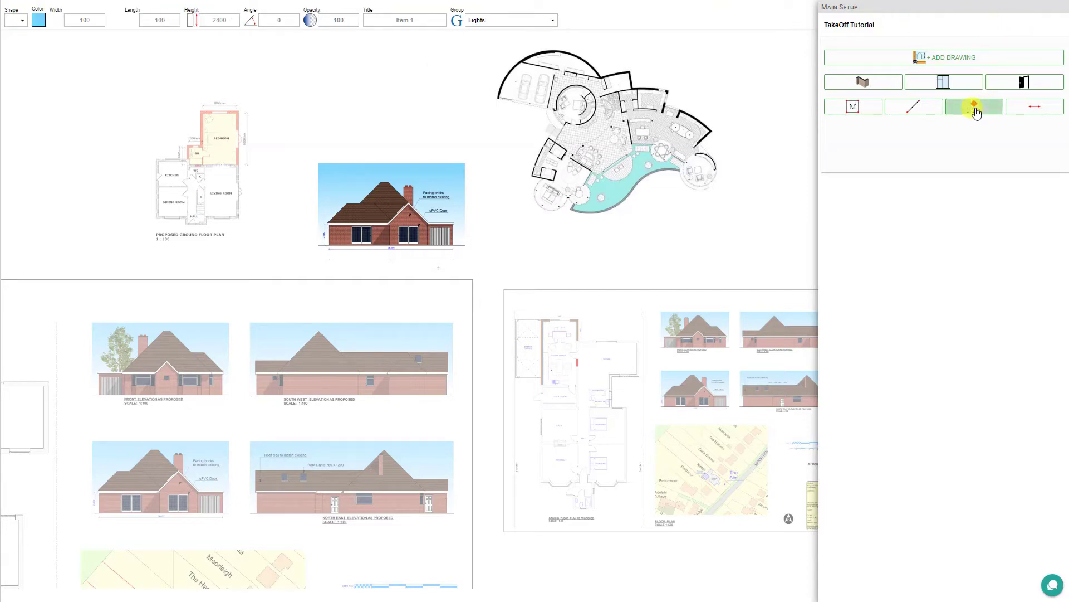
left_click(554, 23)
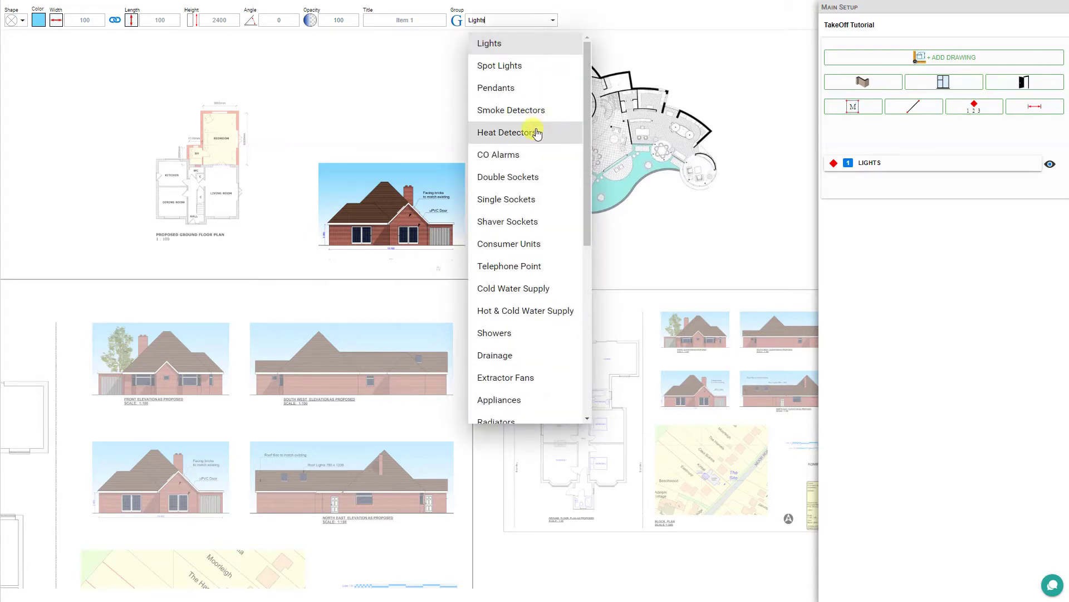
left_click_drag(586, 236, 586, 427)
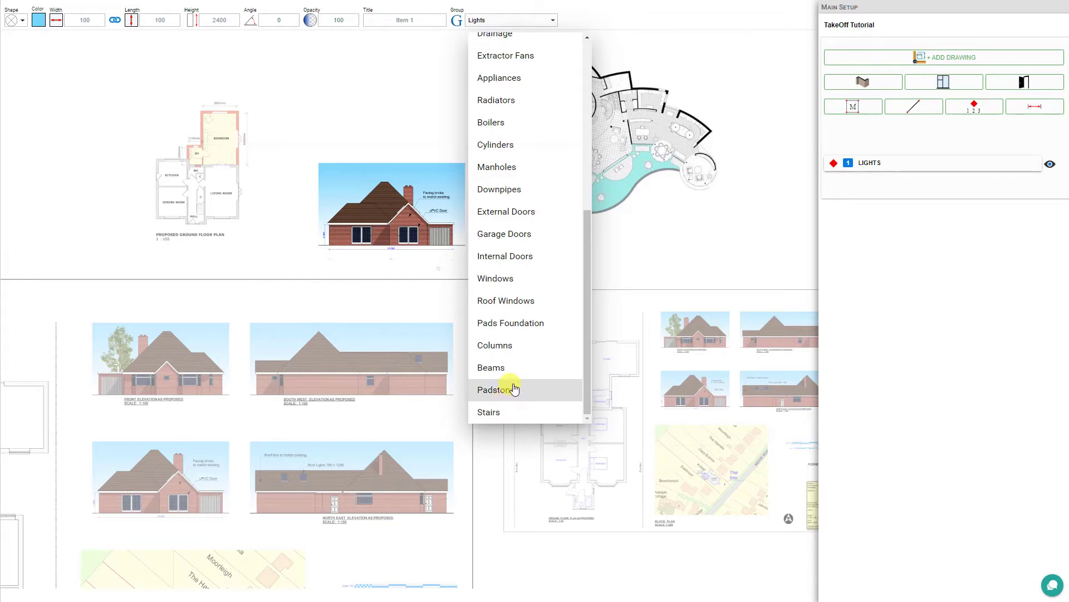
left_click(554, 21)
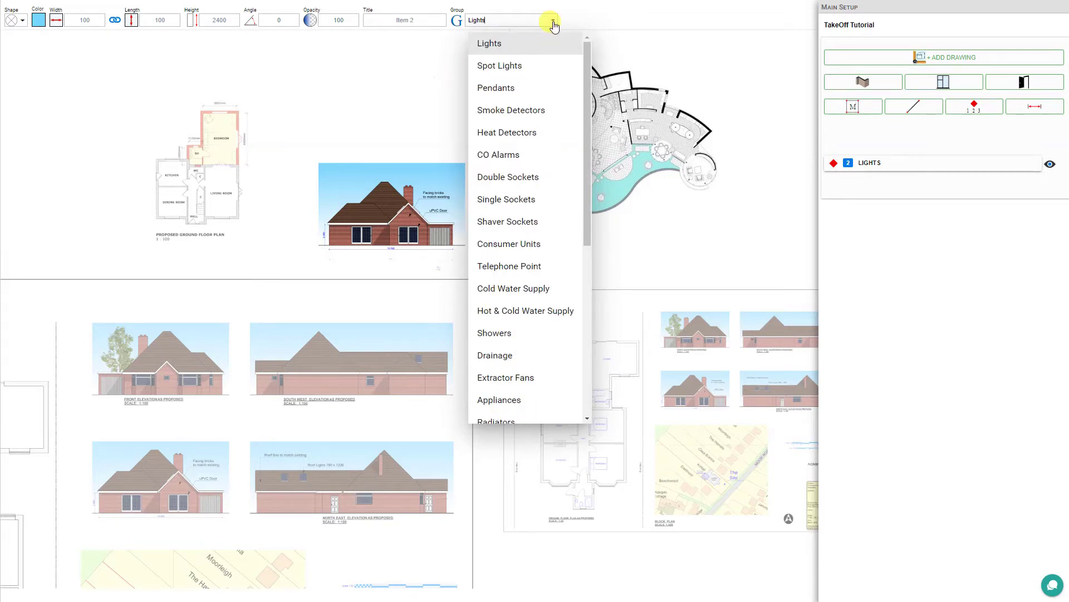
left_click(530, 71)
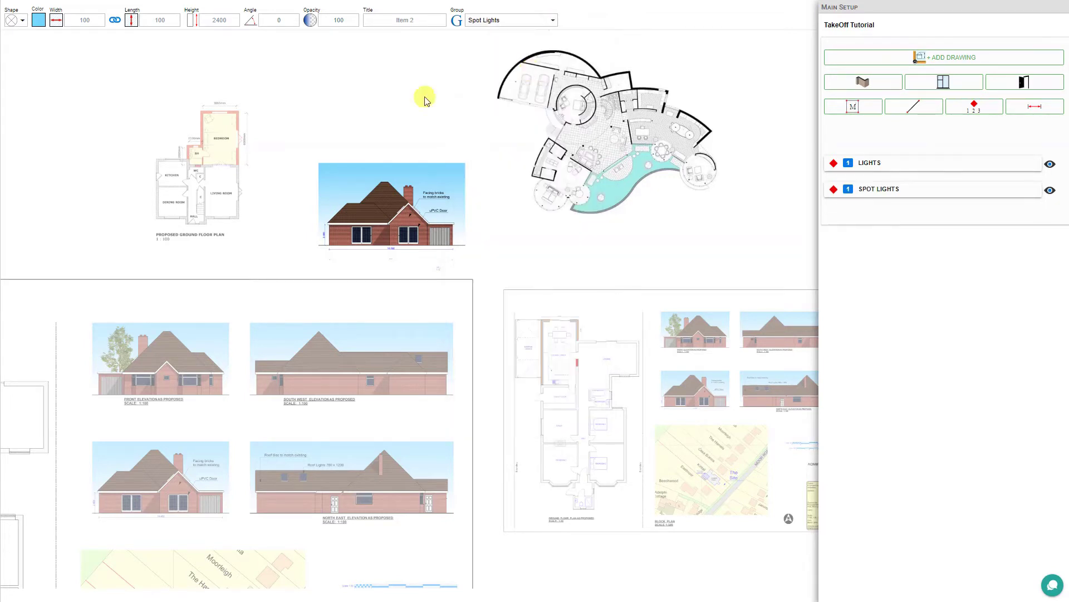
Zoom in on the proposed ground floor plan and bring up the marker shape list
mouse_move(188, 201)
left_mouse_down()
mouse_move(425, 255)
mouse_move(439, 311)
left_mouse_up()
scroll(444, 306, "up", 5)
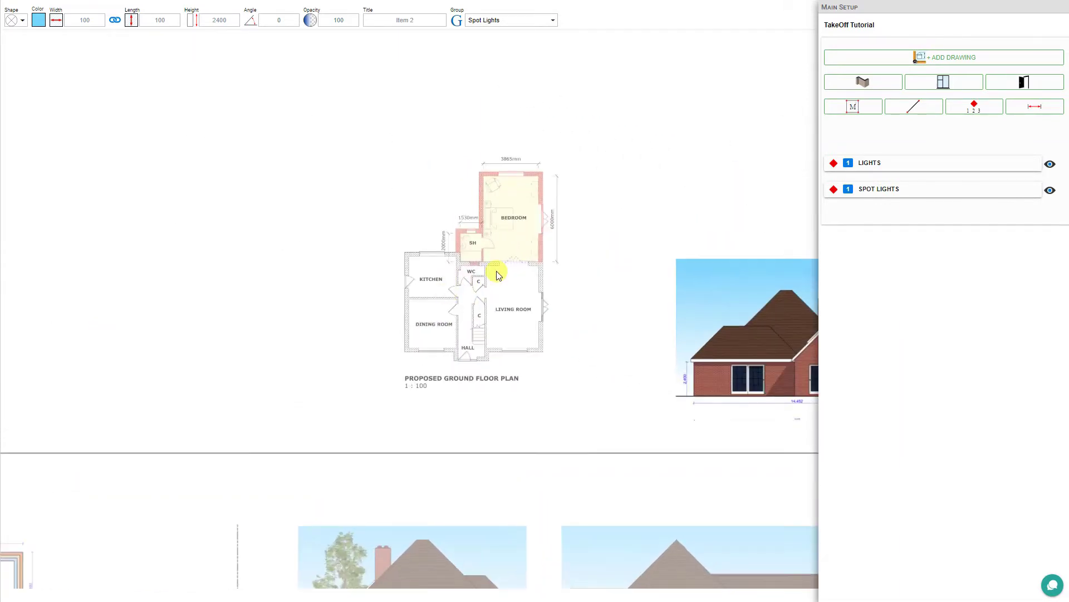
scroll(550, 278, "up", 5)
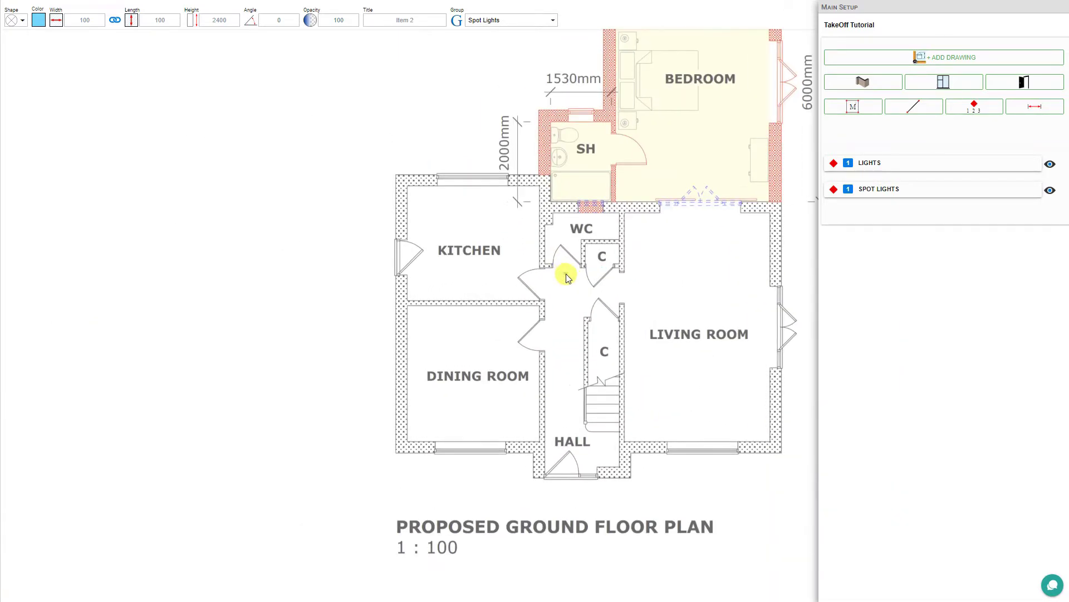
left_click(976, 109)
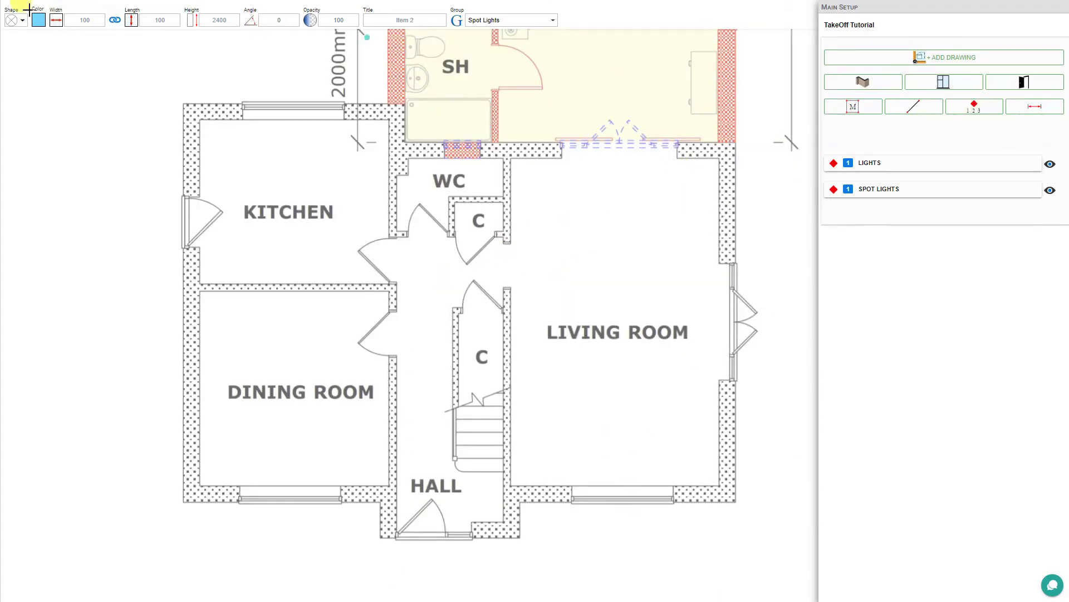
left_click(9, 22)
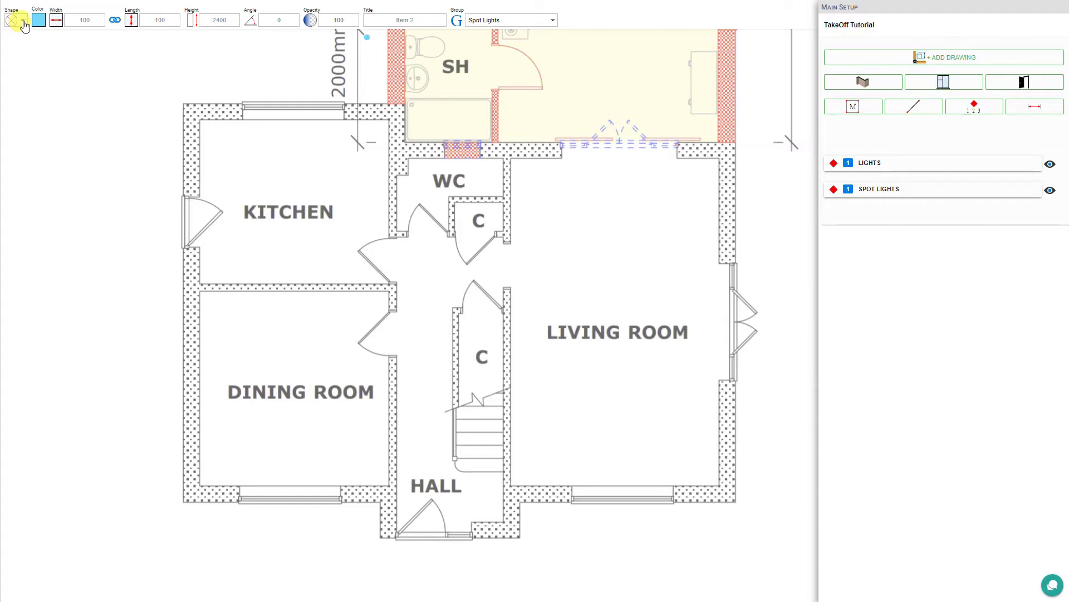
left_click(23, 23)
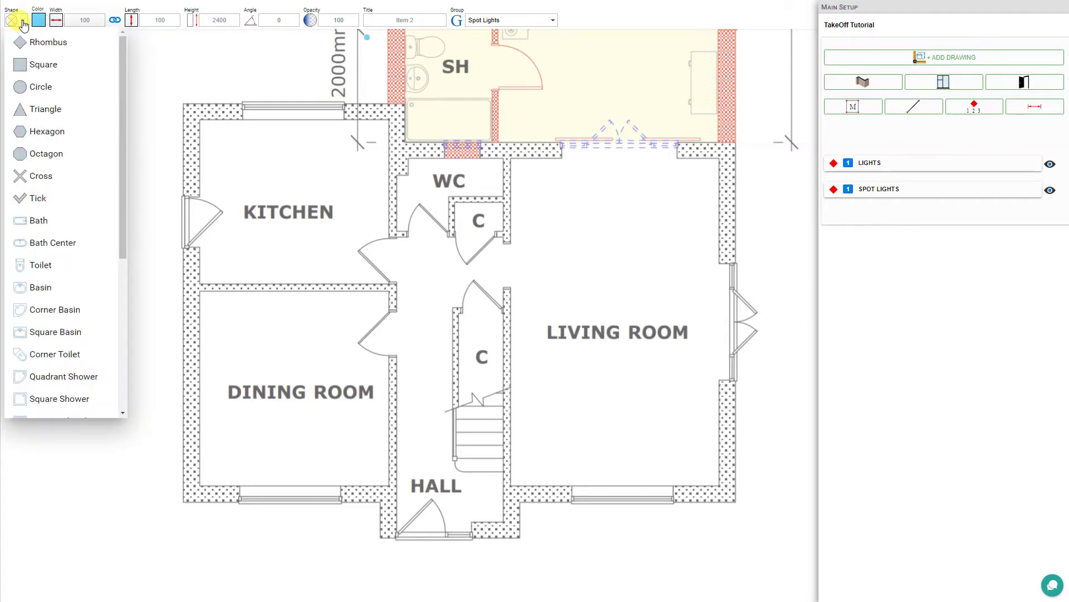
left_click_drag(120, 71, 124, 38)
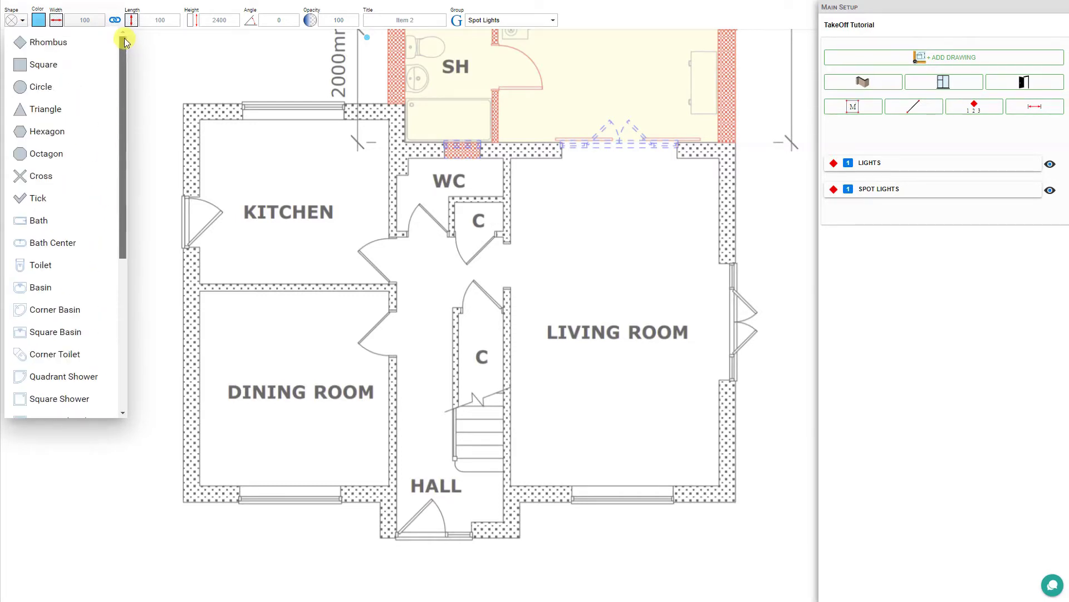
Make the Spot Lights marker a yellow #FCDC00 circle with linked width and length of 250
left_click(37, 87)
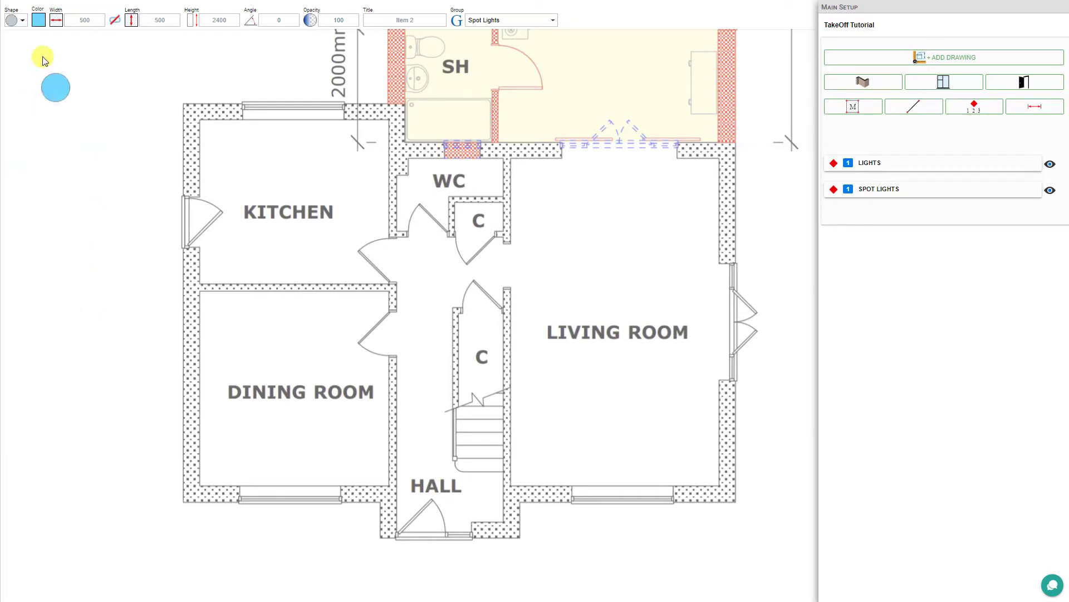
left_click(37, 19)
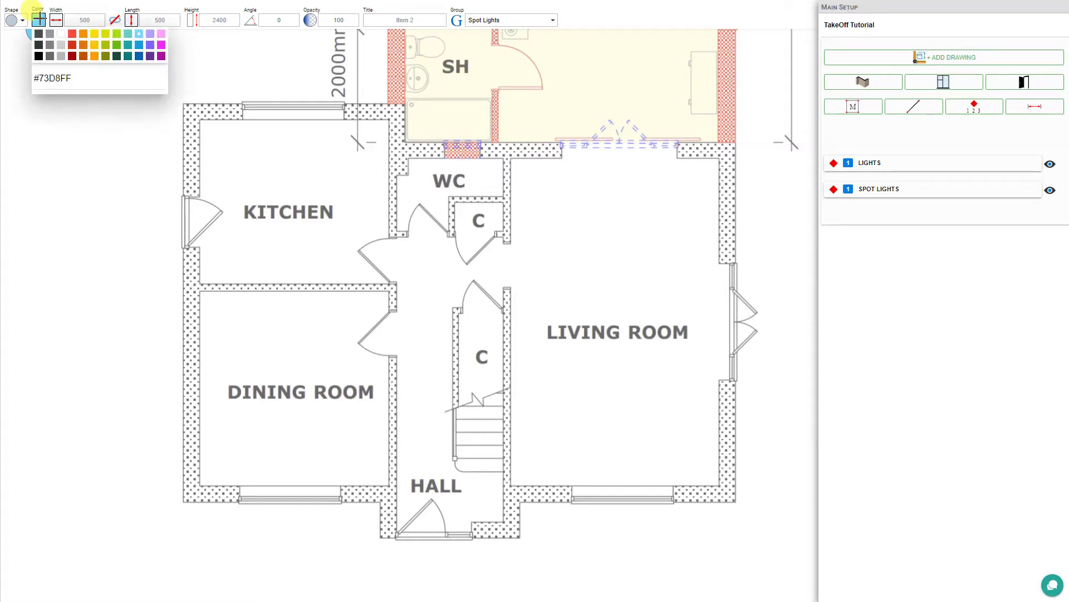
left_click(95, 35)
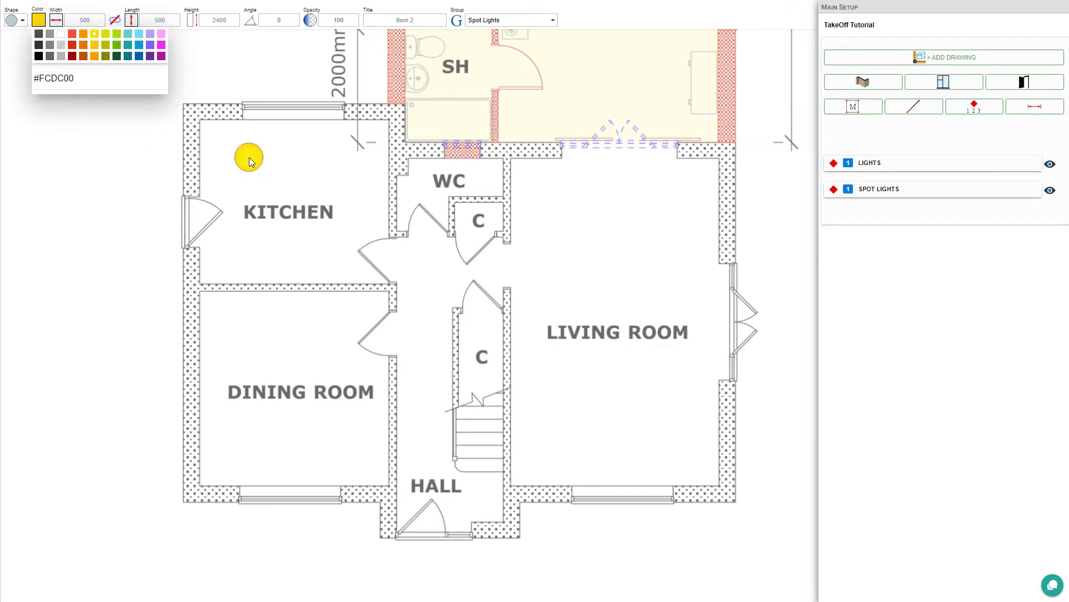
left_click(85, 16)
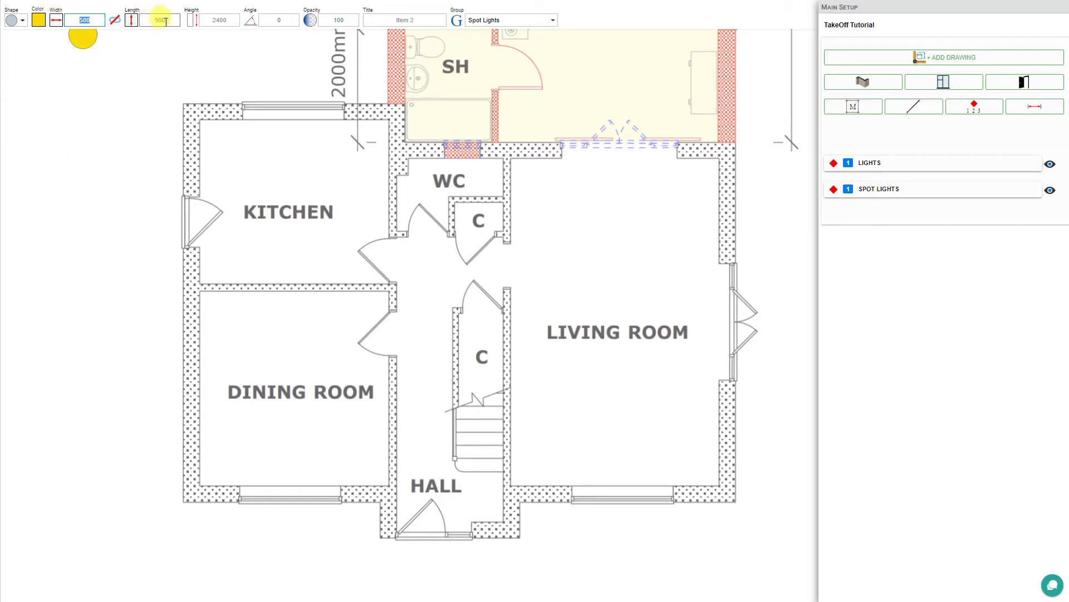
left_click(115, 22)
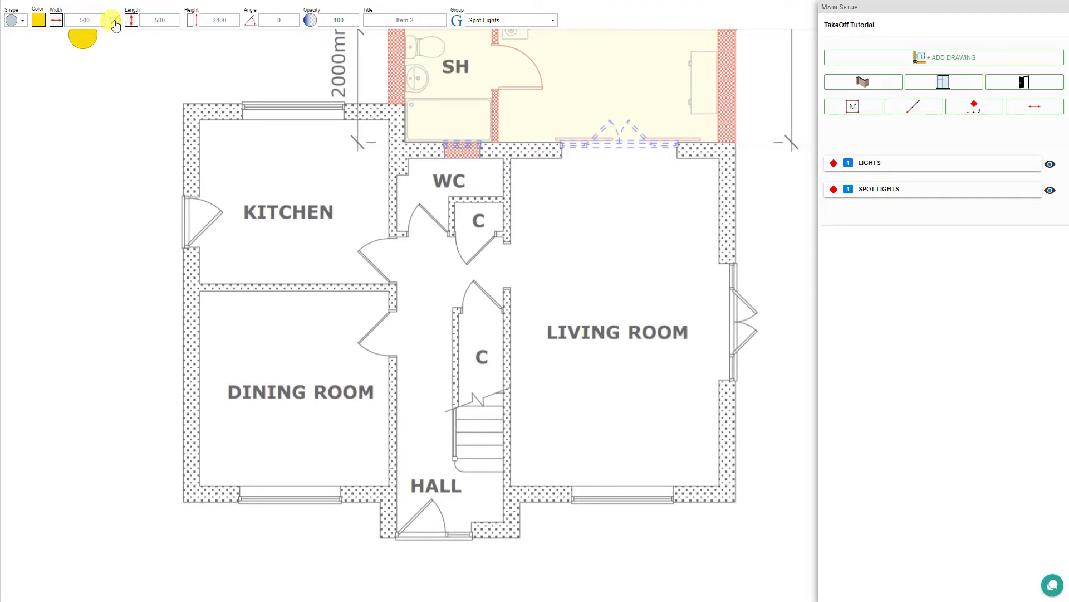
left_click(84, 20)
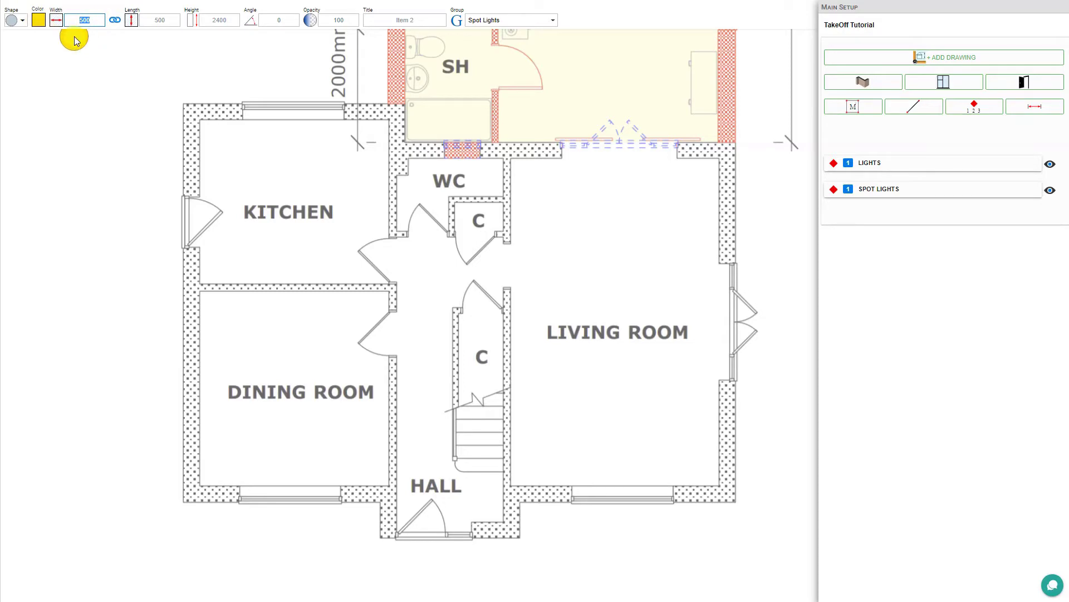
type("250")
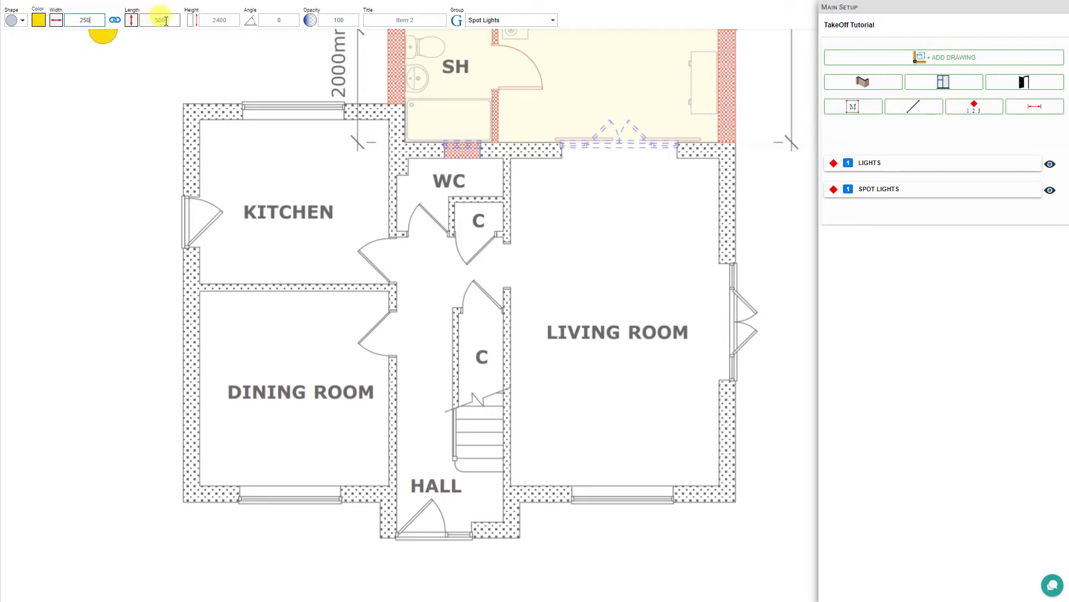
left_click(166, 21)
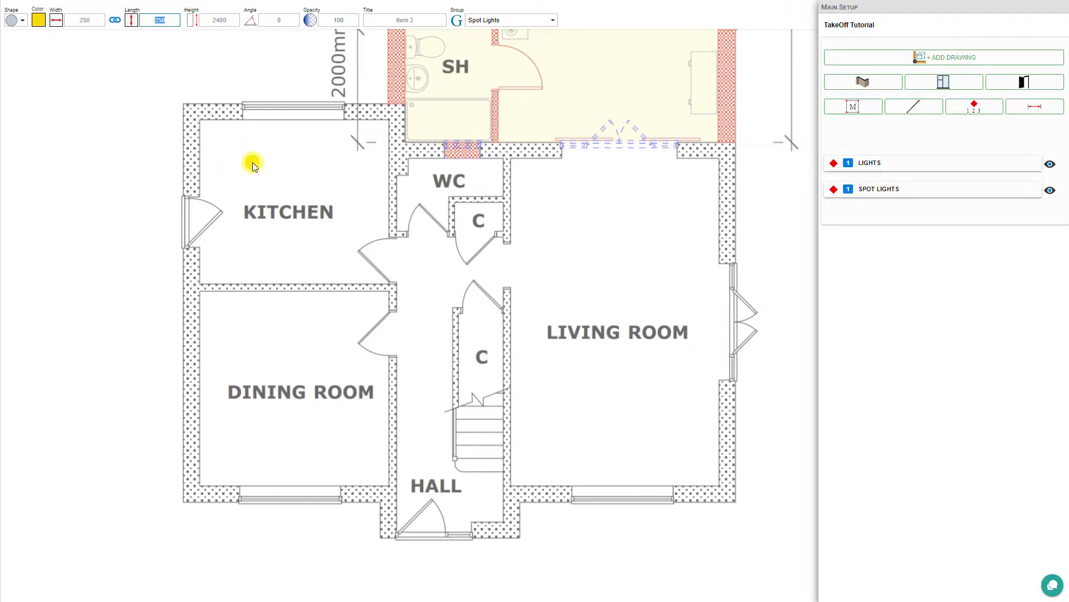
Place four spot lights in the Dining Room
left_click(258, 348)
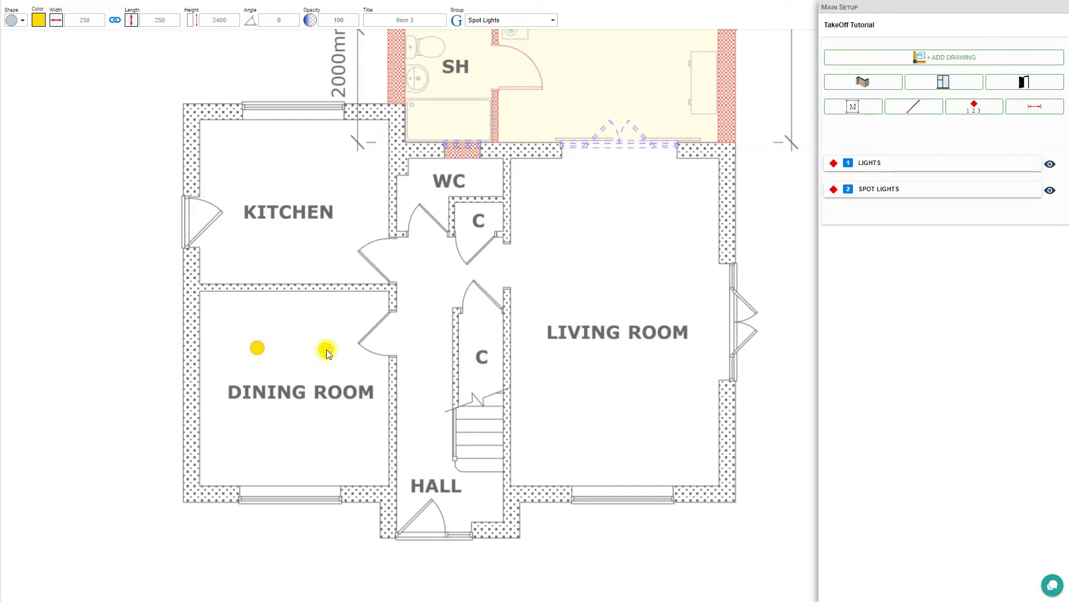
left_click(328, 429)
left_click(258, 428)
left_click(260, 429)
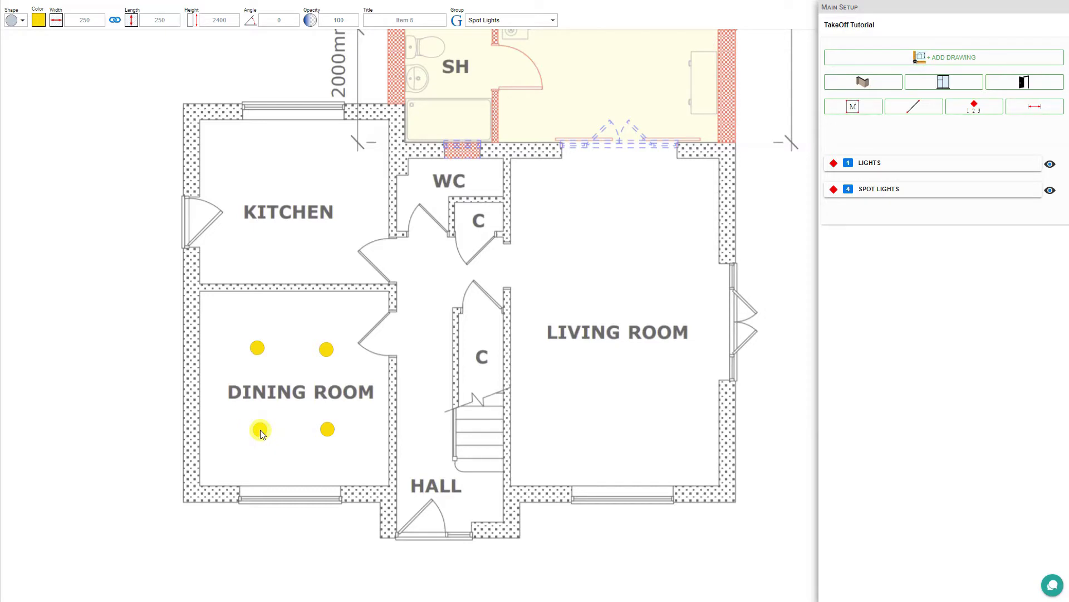
Place nine spot lights in the Living Room in three rows of three
left_click(565, 215)
left_click(618, 213)
left_click(673, 216)
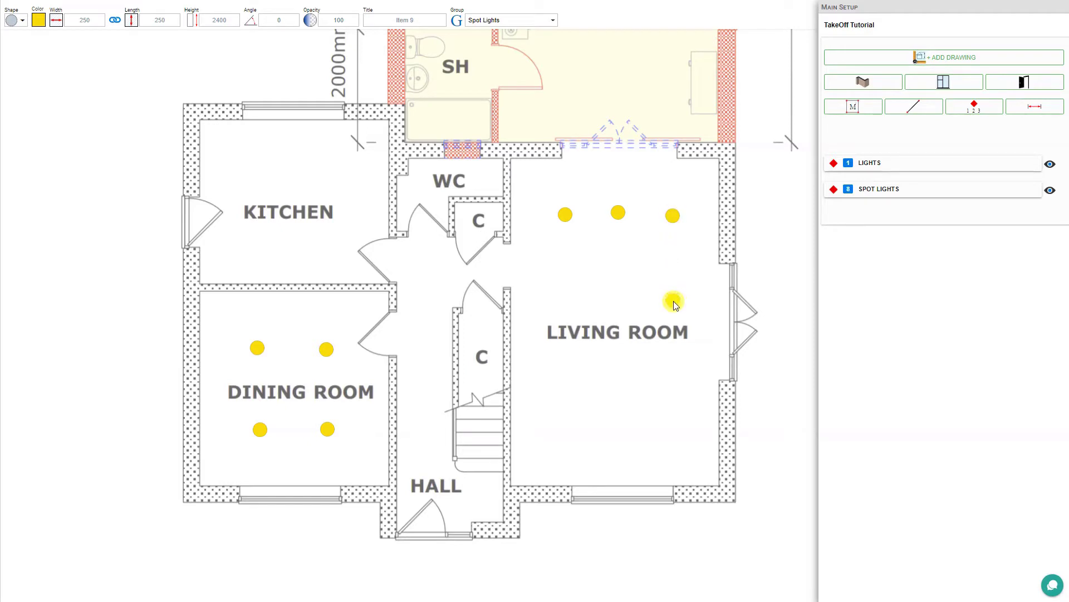
left_click(674, 301)
left_click(616, 303)
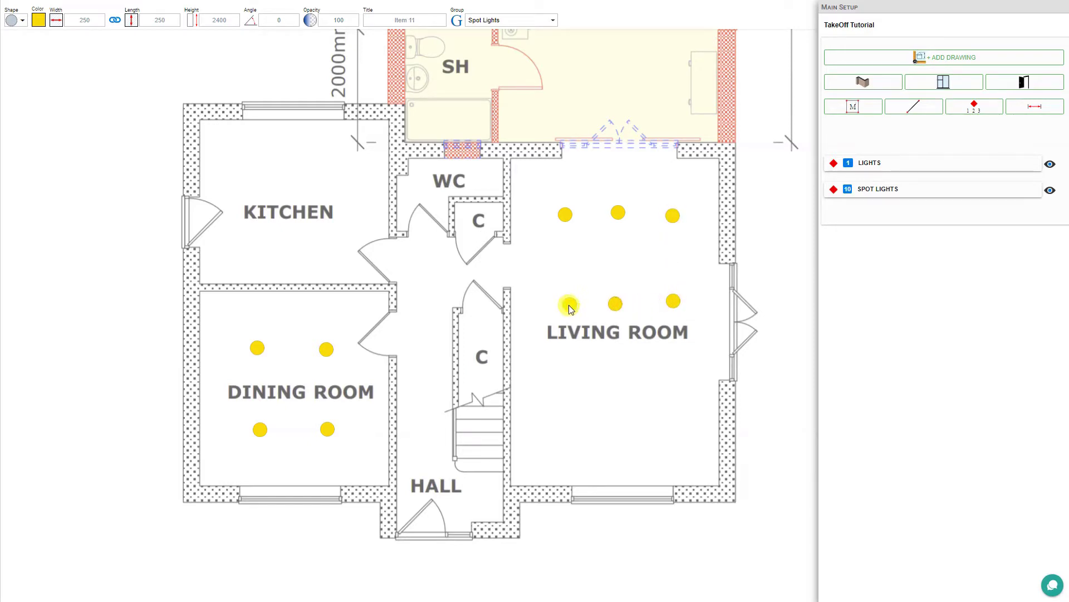
left_click(567, 306)
left_click(573, 399)
left_click(625, 396)
left_click(681, 396)
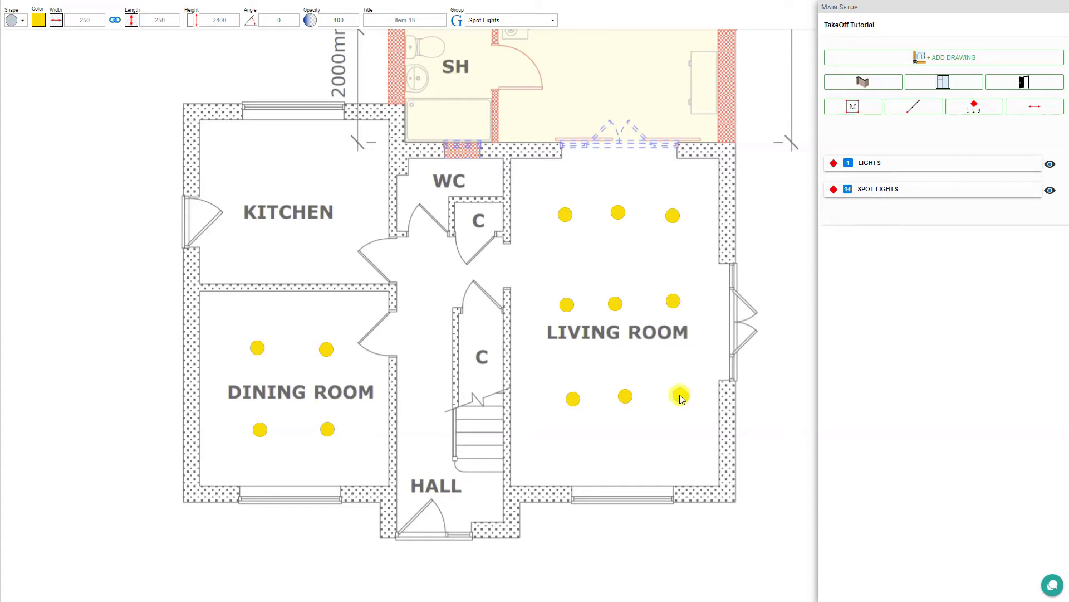
Place four Kitchen spot lights, undo the stray dot, and review the Spot Lights group
left_click(264, 166)
left_click(319, 166)
left_click(264, 255)
left_click(323, 258)
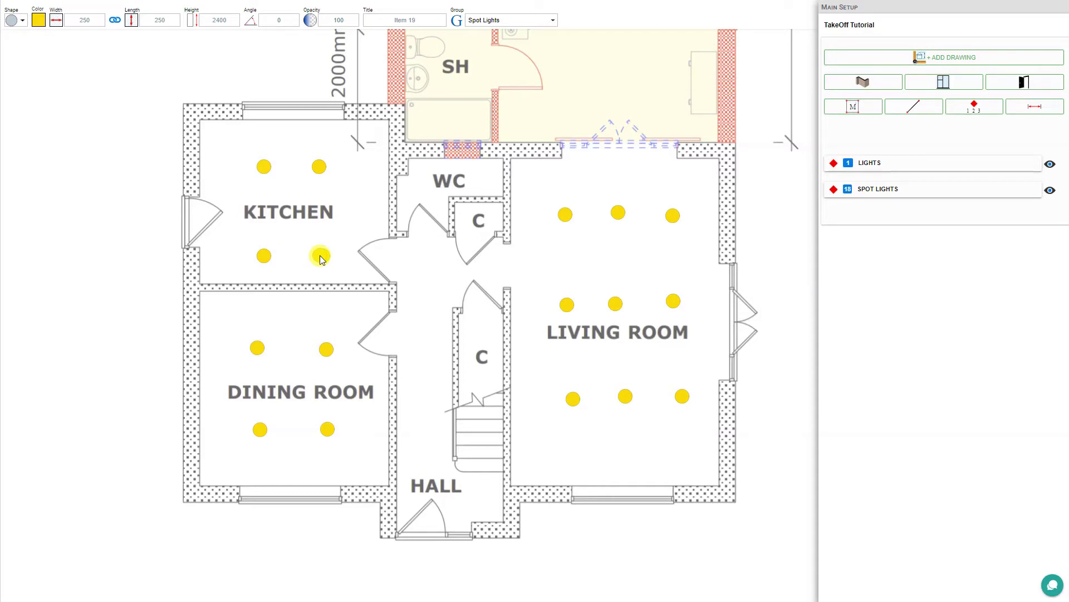
left_click(121, 188)
key("ctrl+z")
key("Escape")
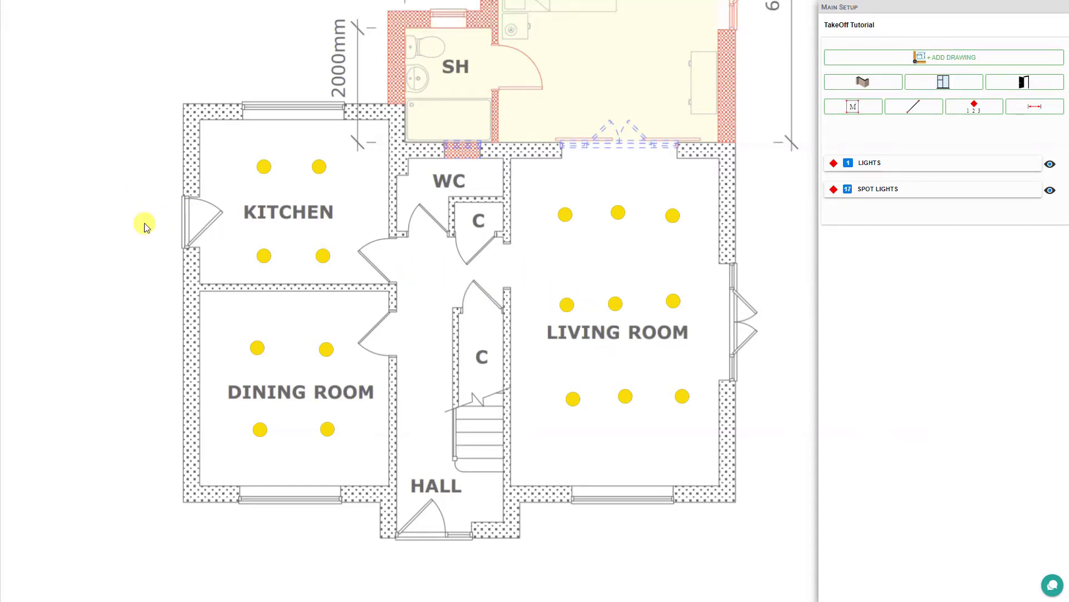
left_click(914, 192)
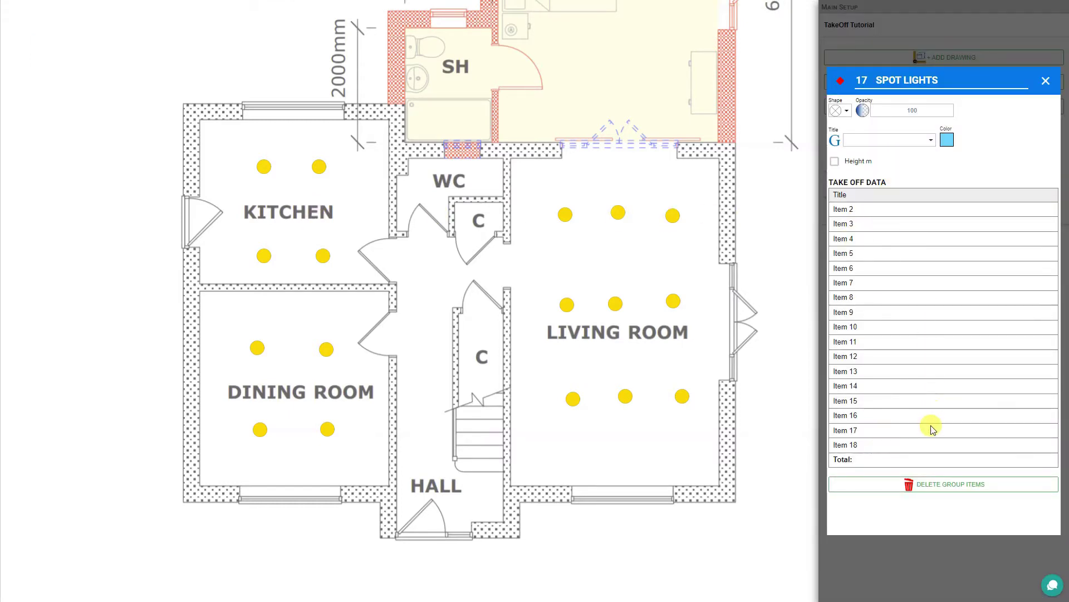
left_click(1044, 81)
Start a new count item in the Pendants group
left_click(969, 109)
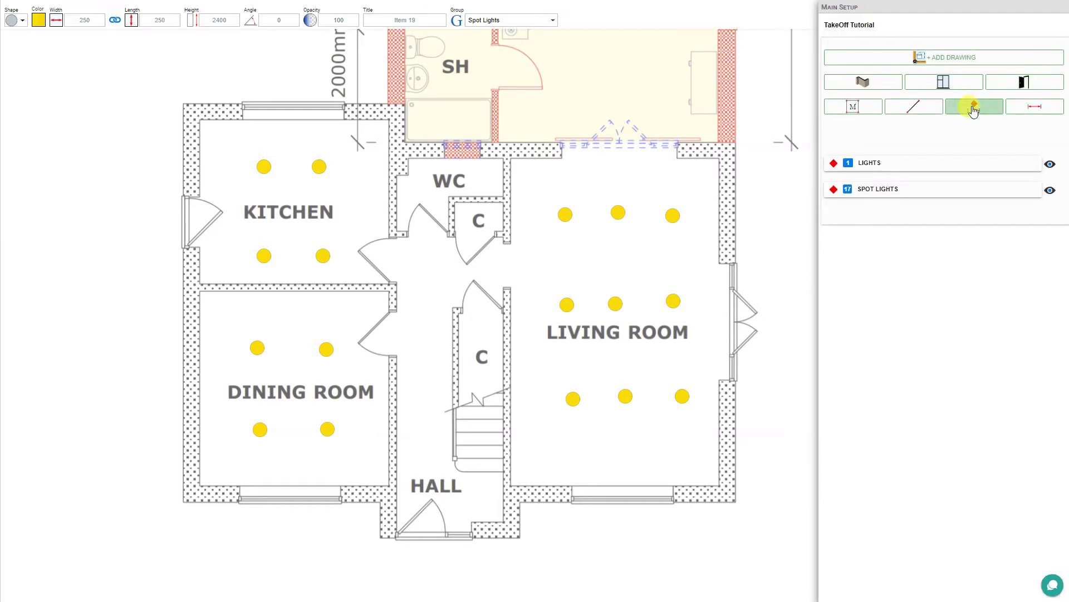
left_click(554, 23)
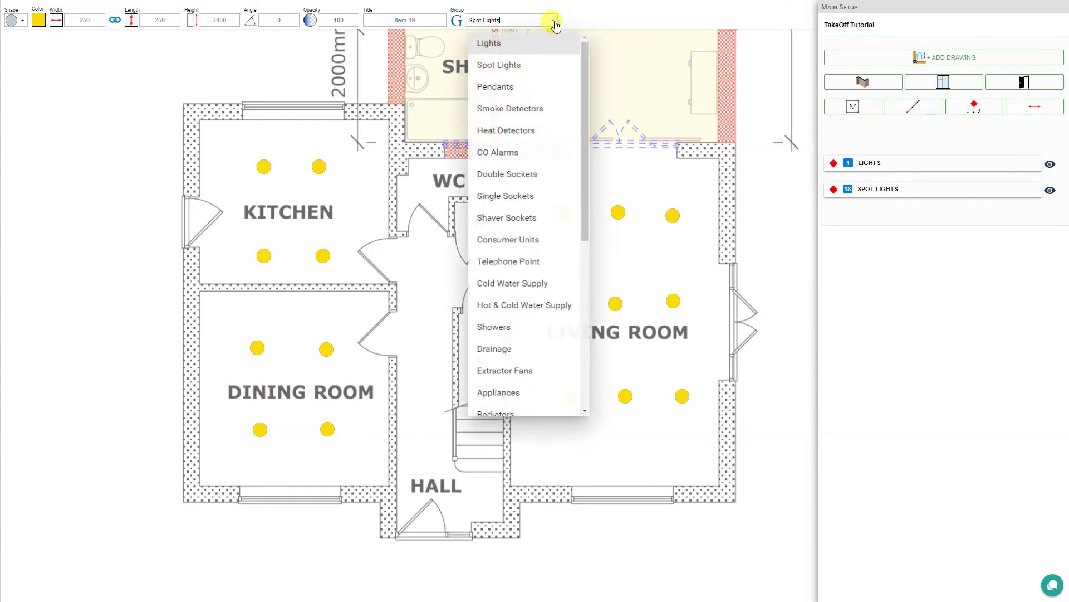
left_click(522, 89)
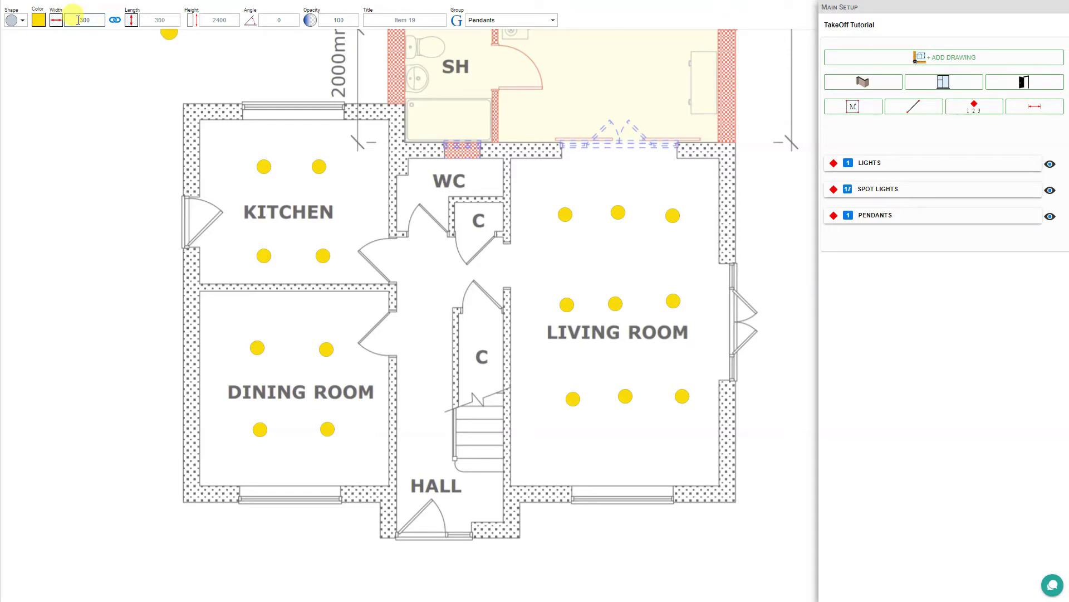
left_click(160, 20)
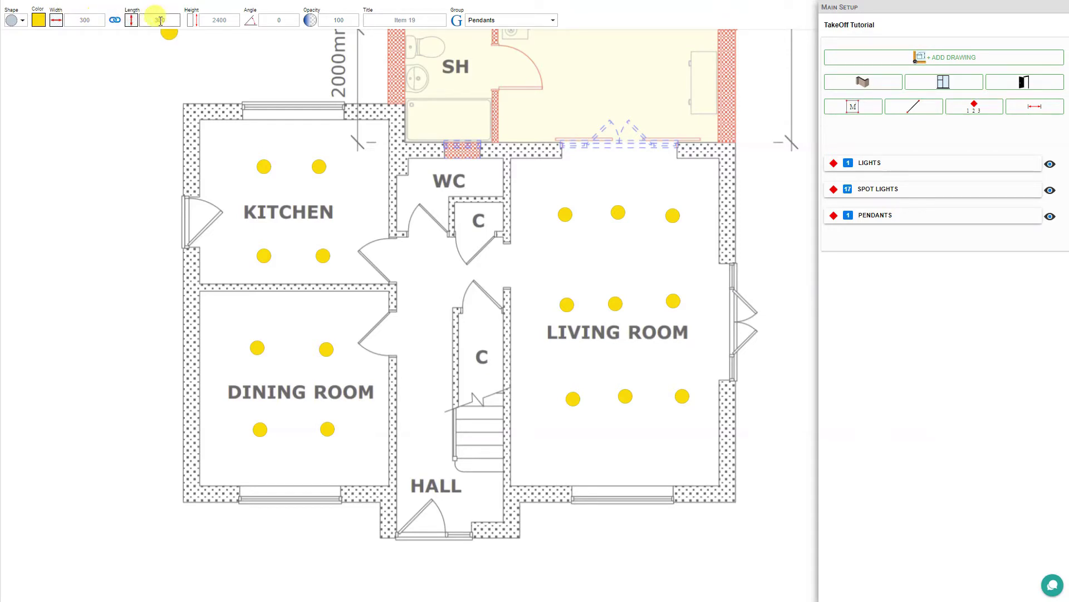
Make the pendant marker a light blue #73D8FF triangle and bring the Bedroom into view
left_click(22, 22)
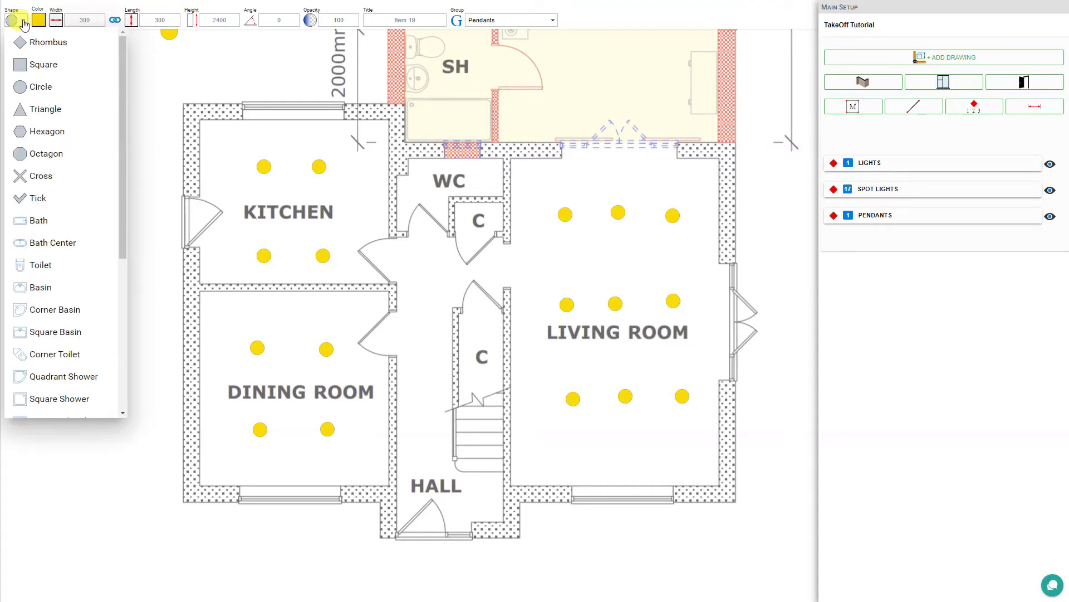
left_click(54, 110)
left_click(39, 20)
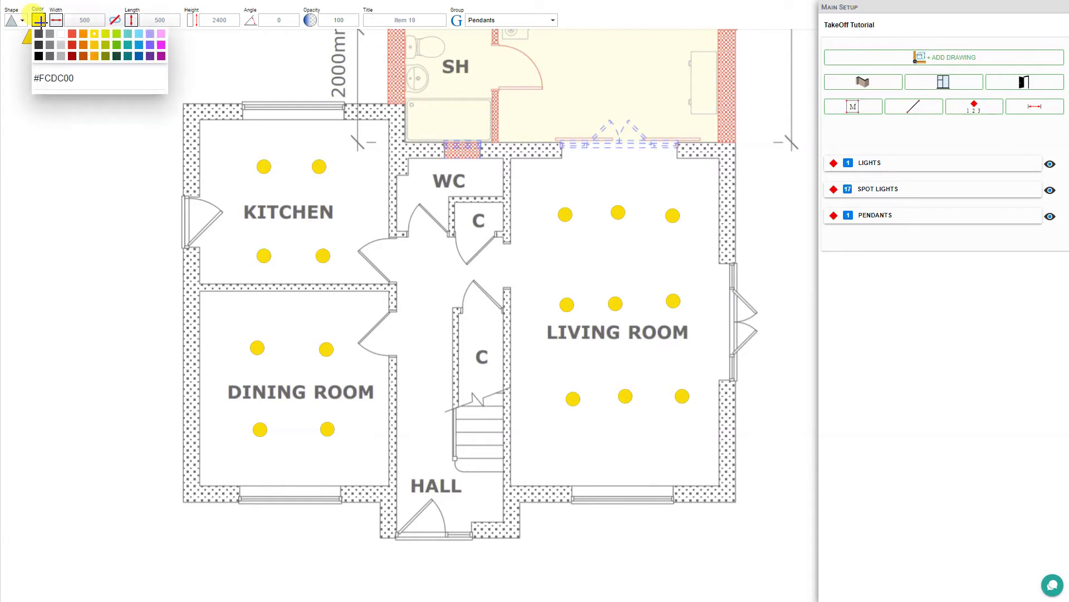
left_click(140, 35)
left_click(507, 113)
scroll(440, 257, "up", 3)
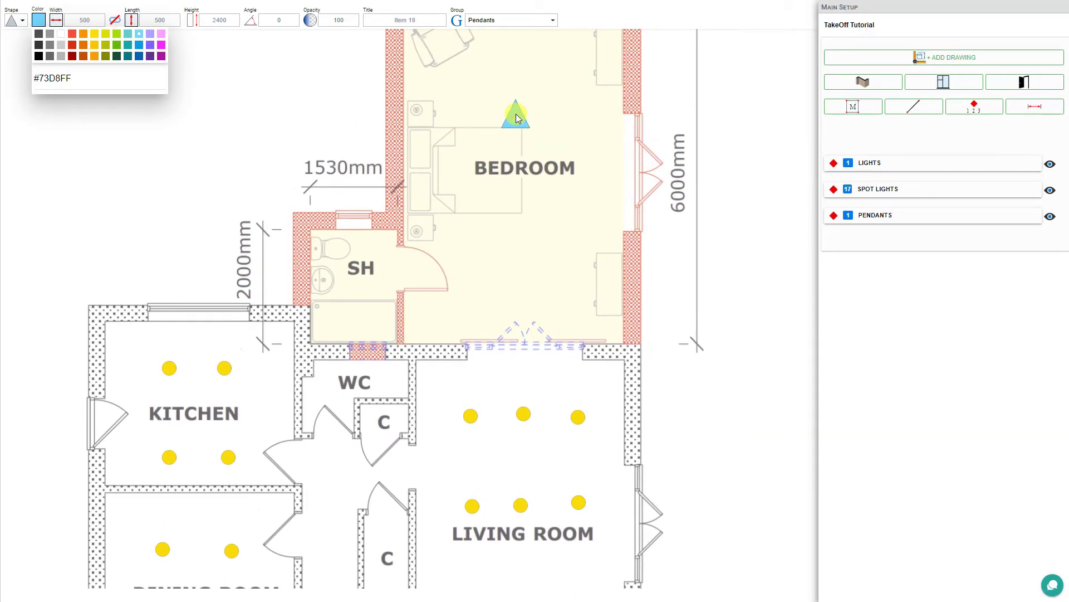
Place pendant triangles in the Bedroom, SH room, hall and WC
left_click(517, 118)
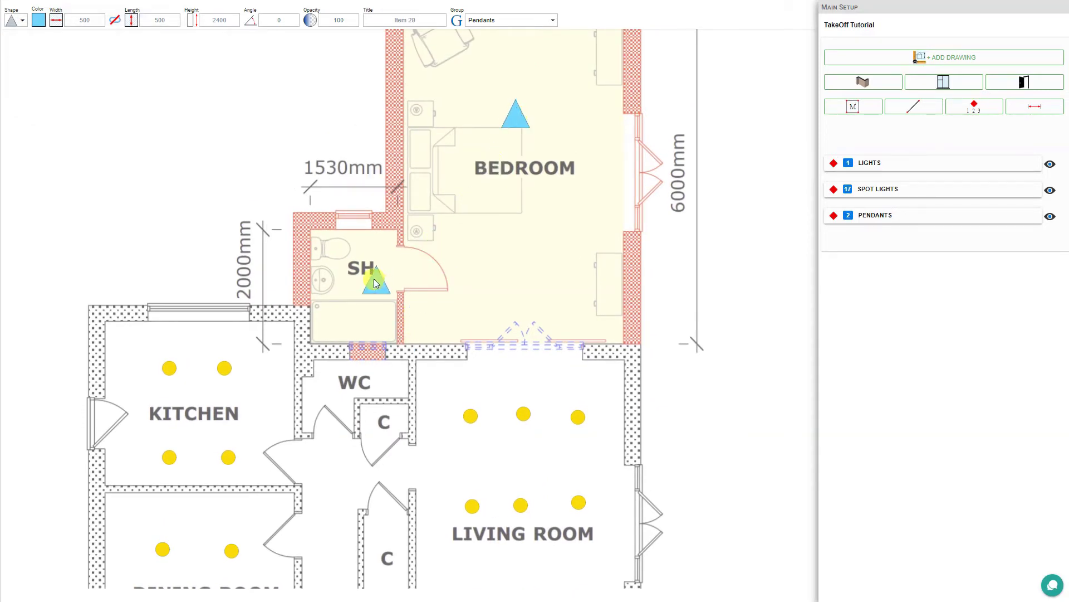
left_click(379, 253)
scroll(347, 409, "down", 5)
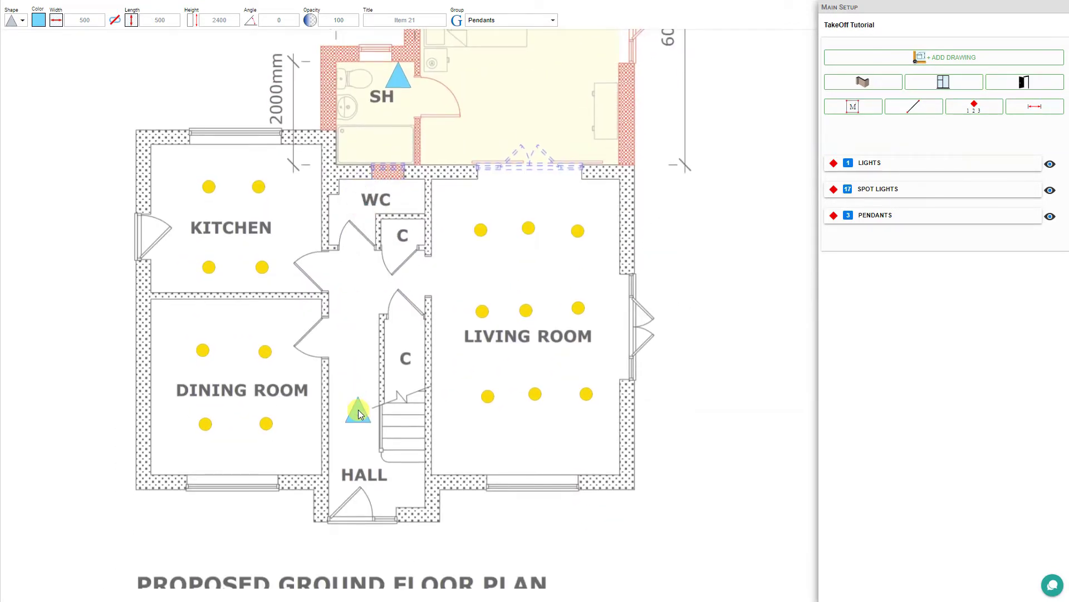
left_click(358, 412)
left_click(351, 202)
left_click(410, 215)
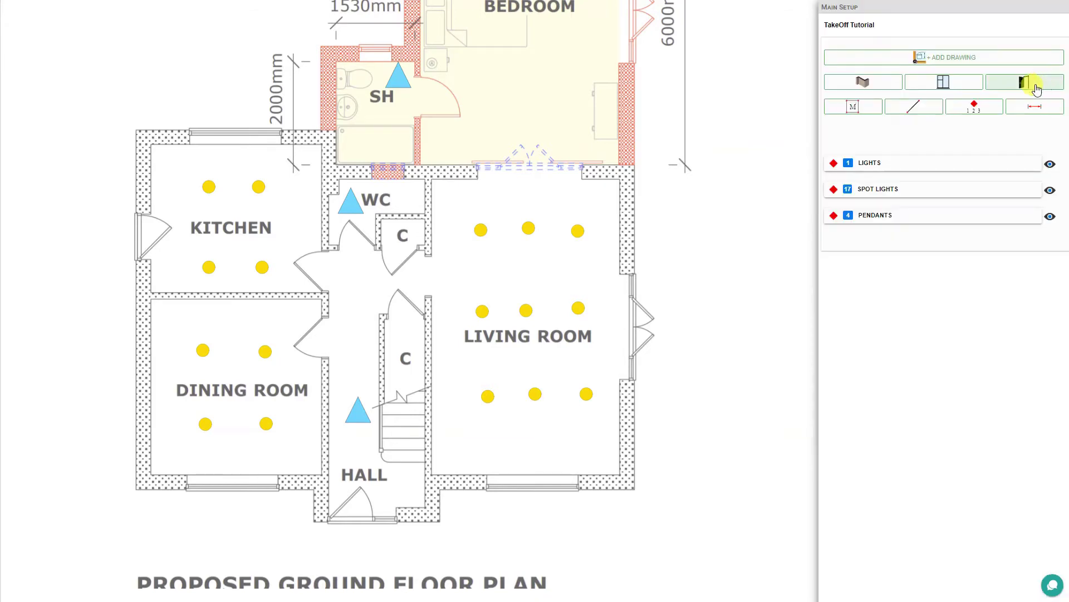
Start a new count item and look through the count group list
left_click(984, 111)
left_click(803, 59)
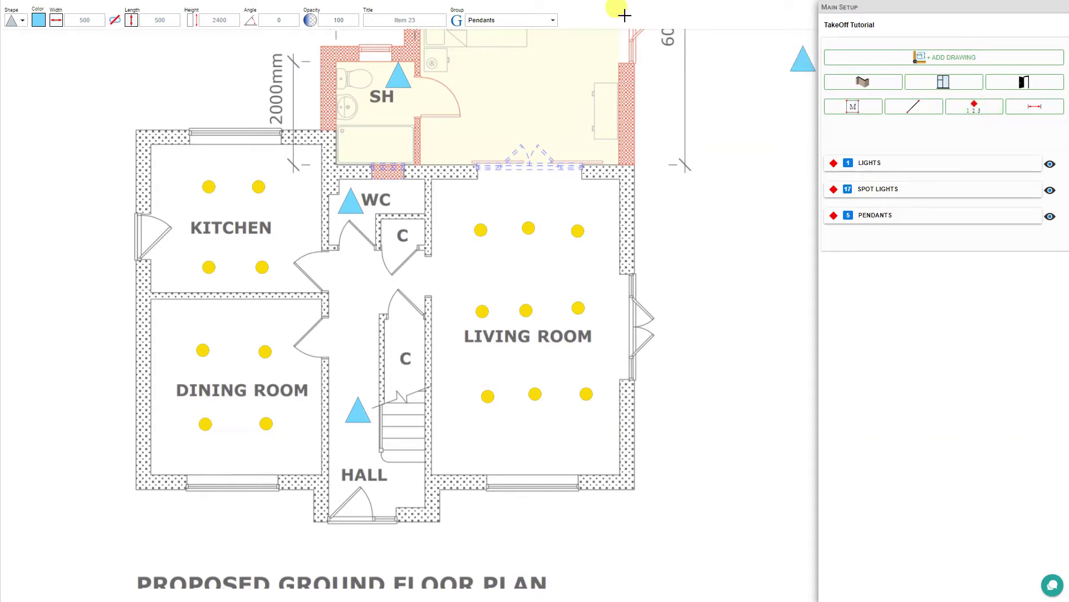
left_click(551, 25)
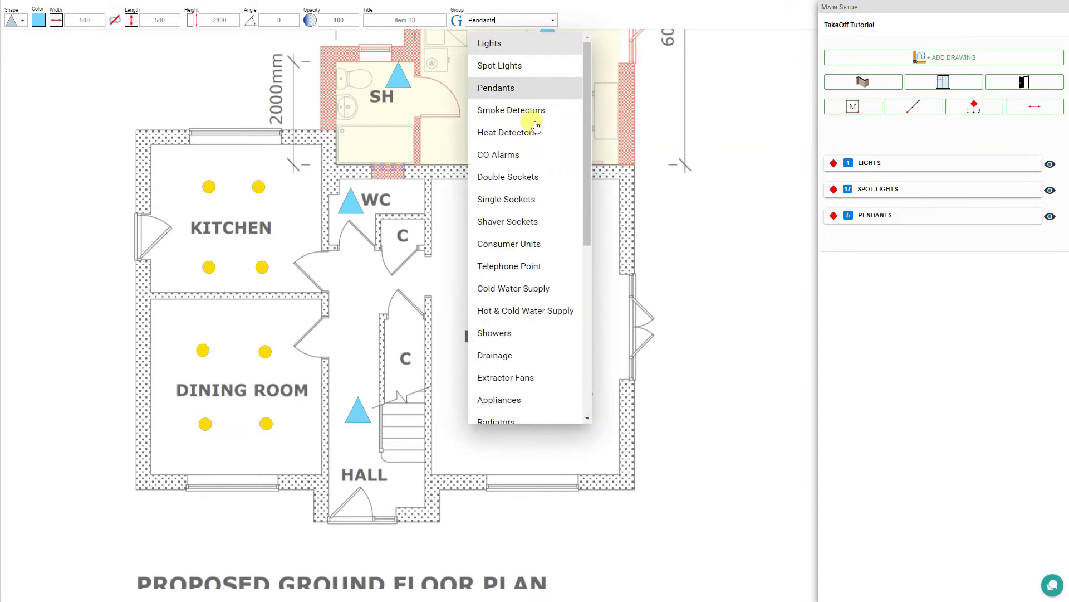
scroll(525, 305, "down", 6)
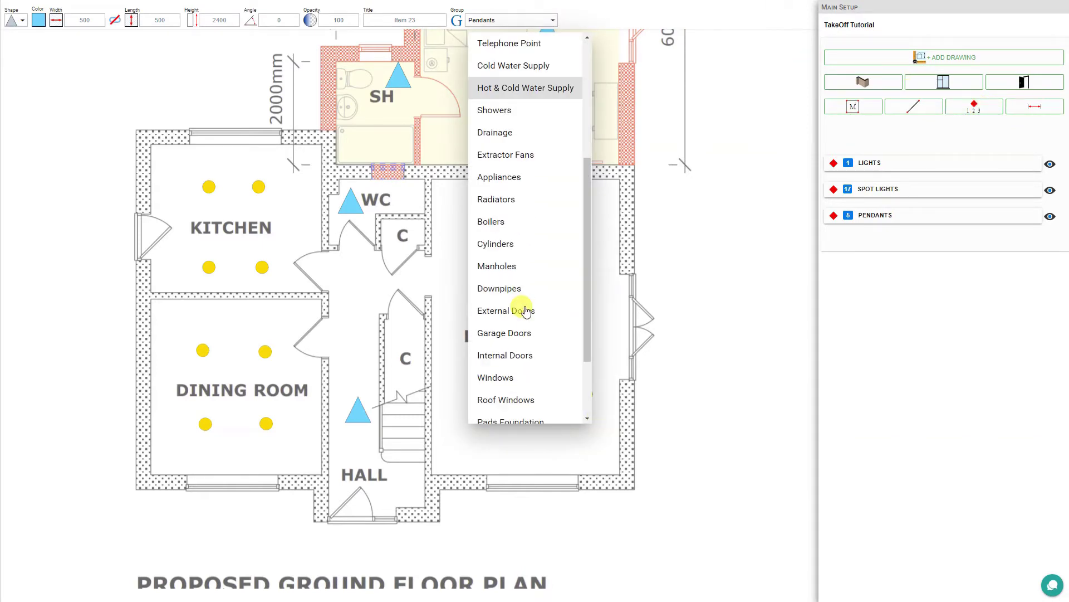
scroll(521, 305, "up", 6)
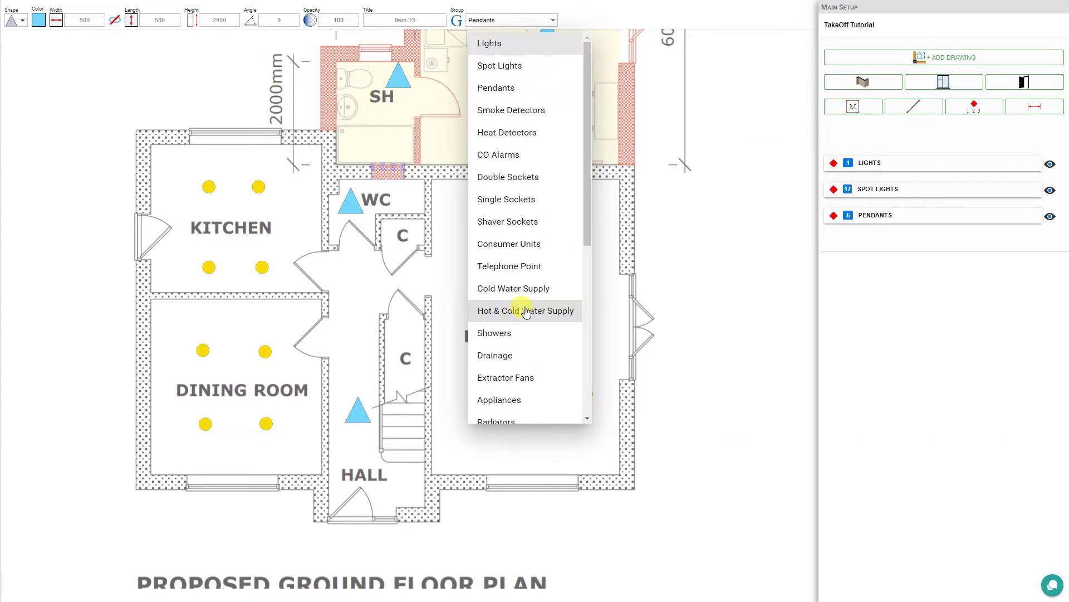
left_click(513, 21)
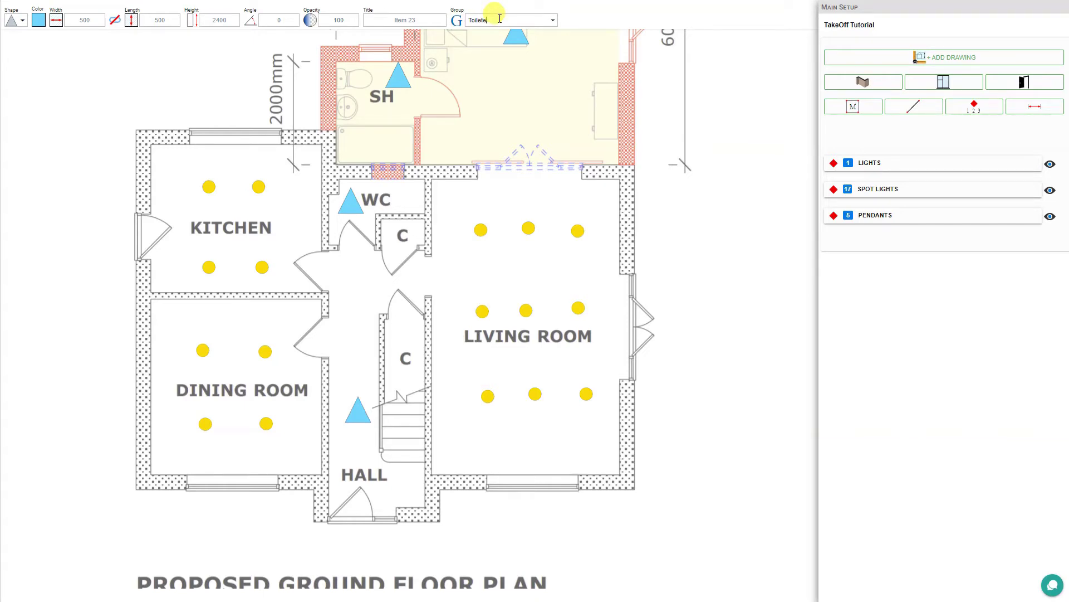
Make the marker a light grey #CCCCCC toilet and place one in SH and one in WC
left_click(22, 21)
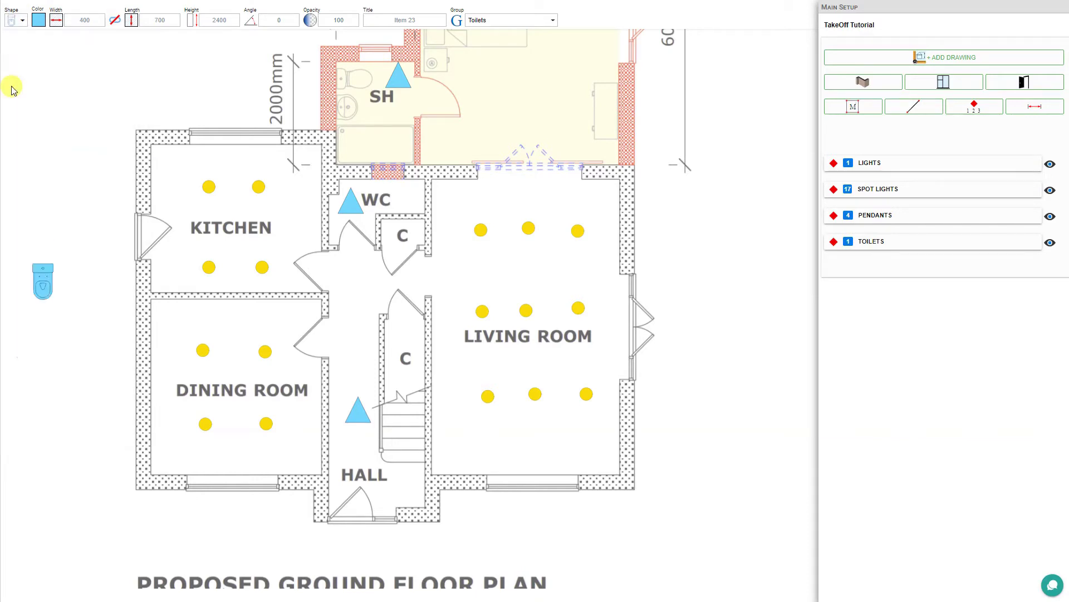
left_click(38, 16)
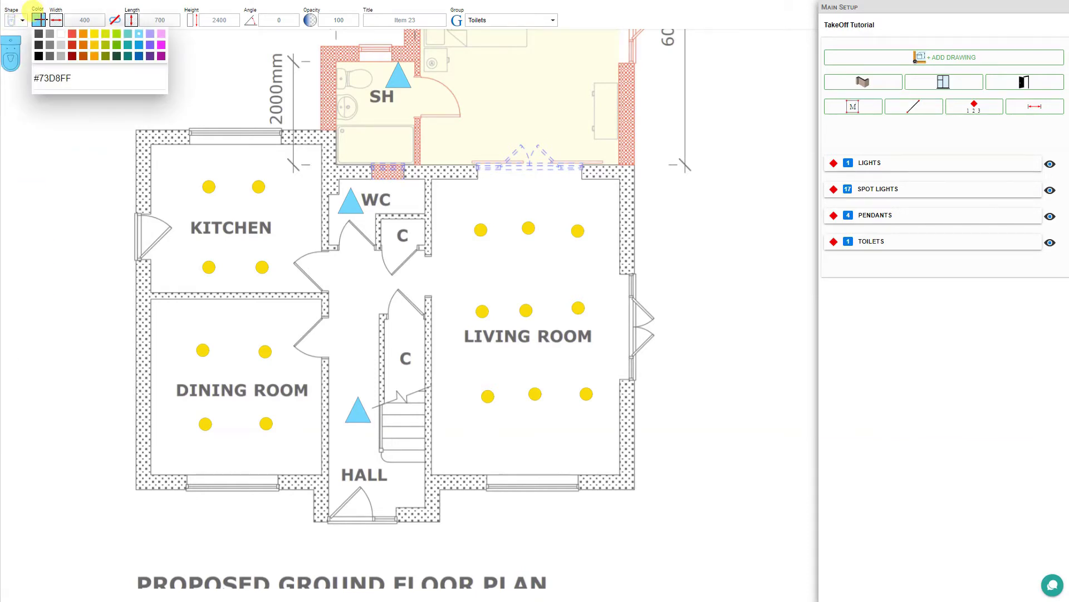
left_click(59, 49)
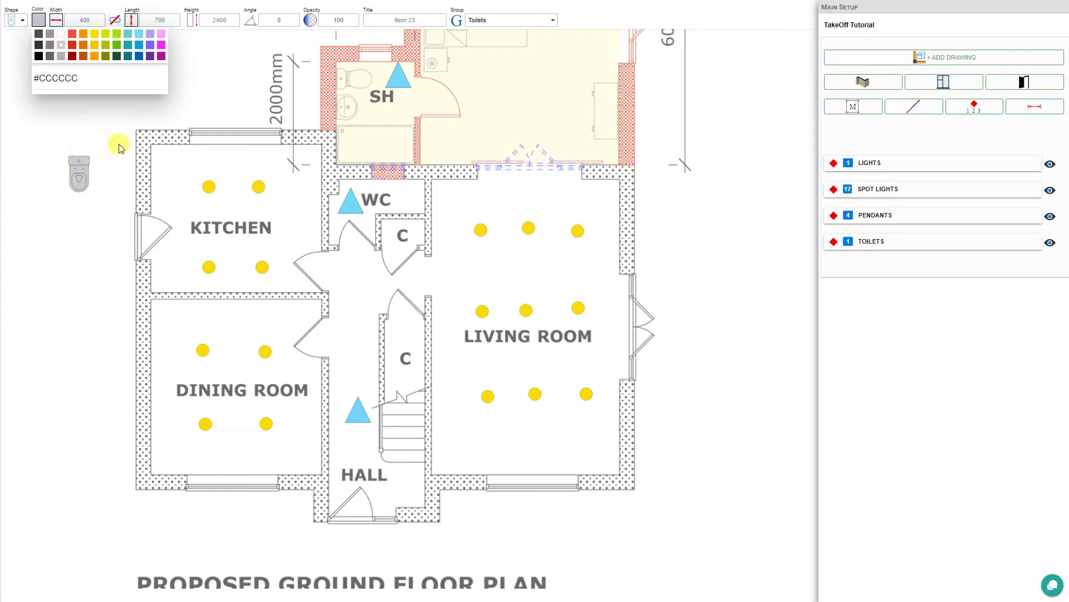
left_click(353, 72)
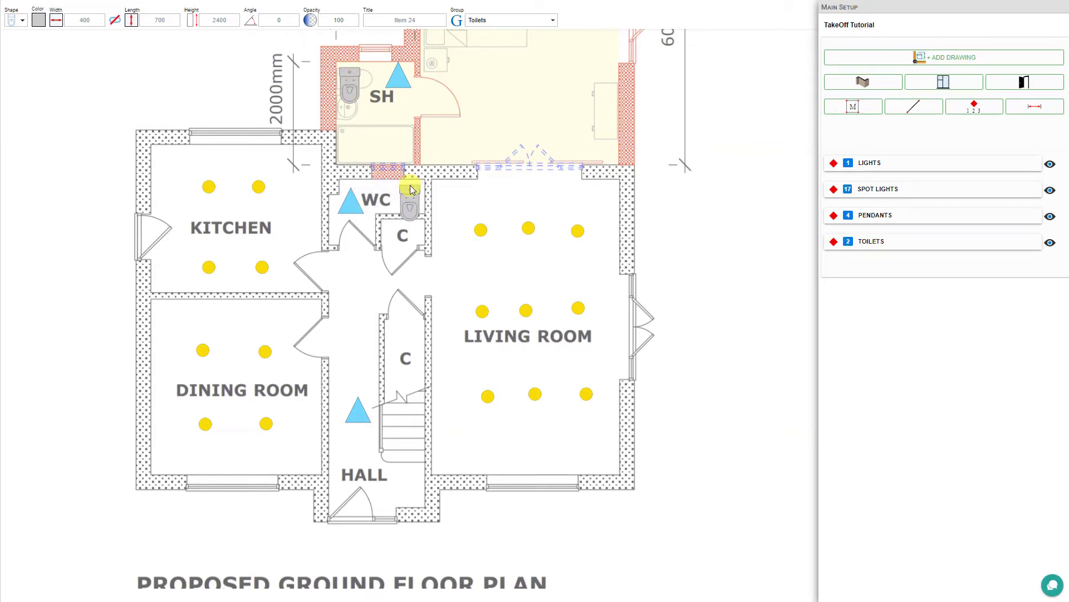
left_click(410, 190)
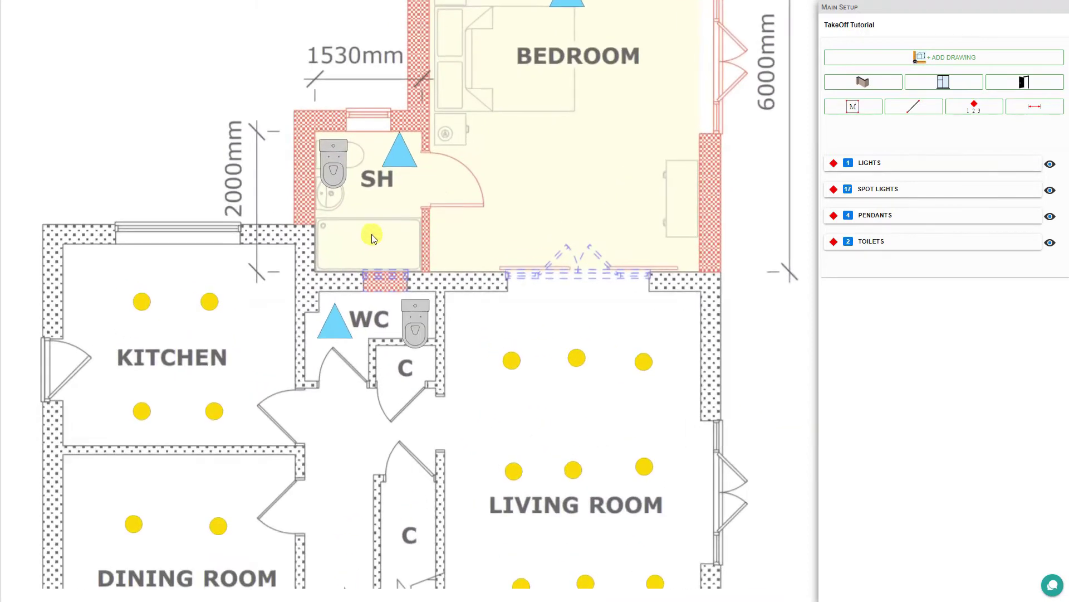
Rotate the SH toilet symbol to 270° and fit it against the wall at 395 × 677
scroll(373, 238, "up", 1)
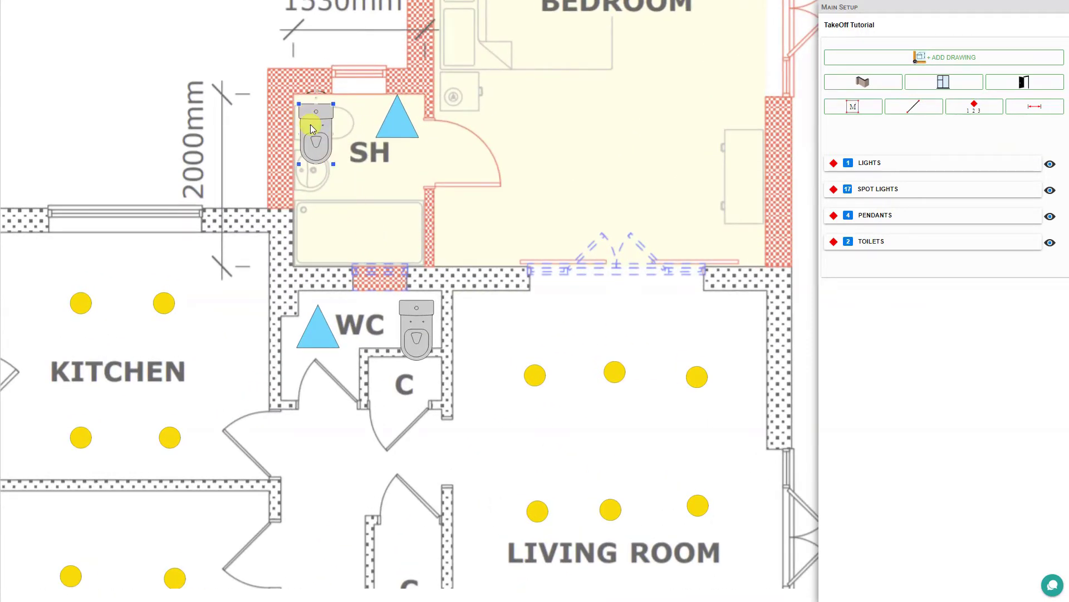
scroll(328, 128, "up", 1)
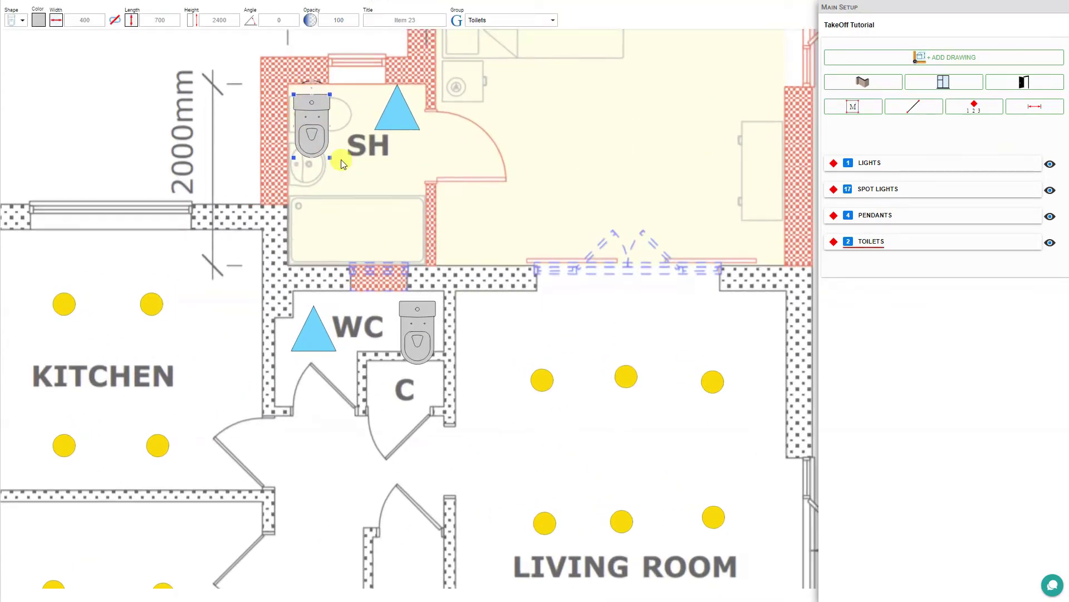
left_click_drag(341, 159, 436, 254)
scroll(428, 217, "up", 3)
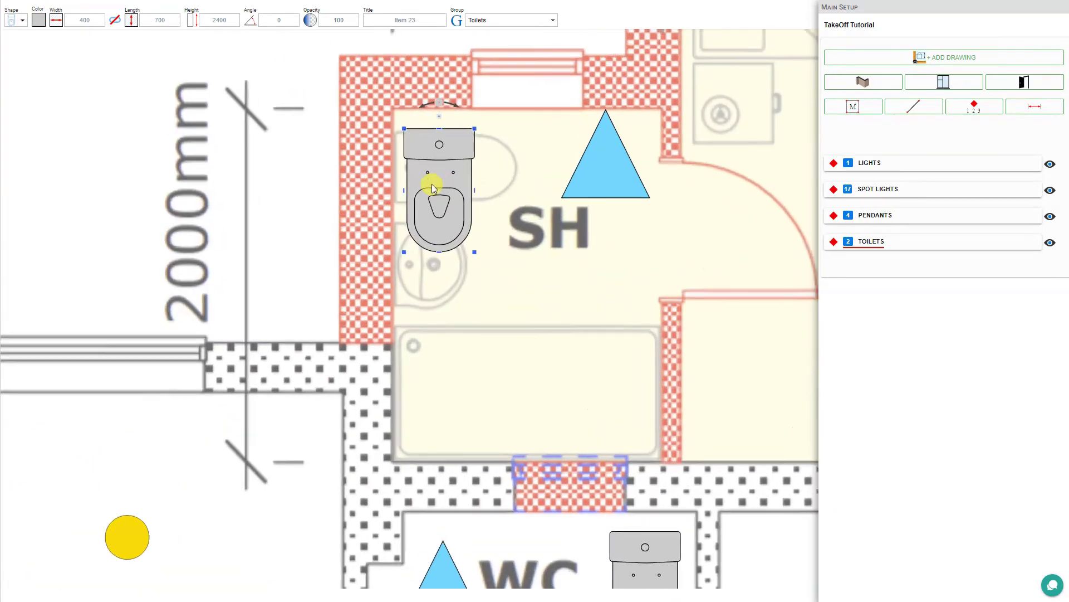
left_click_drag(436, 118, 442, 265)
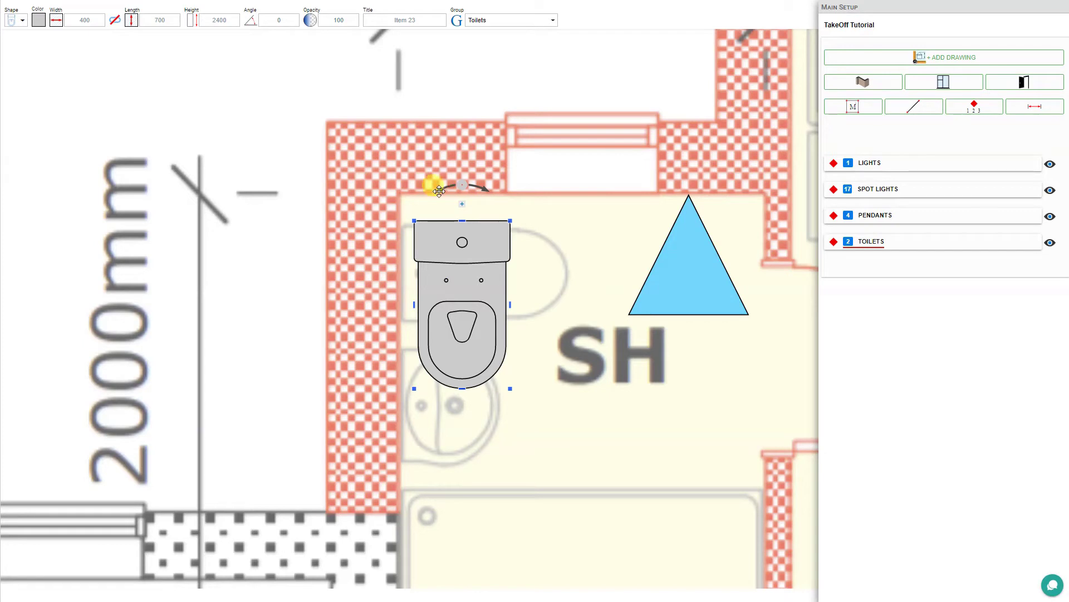
left_click_drag(463, 182, 479, 111)
left_click_drag(399, 131, 372, 140)
left_click_drag(336, 184, 330, 187)
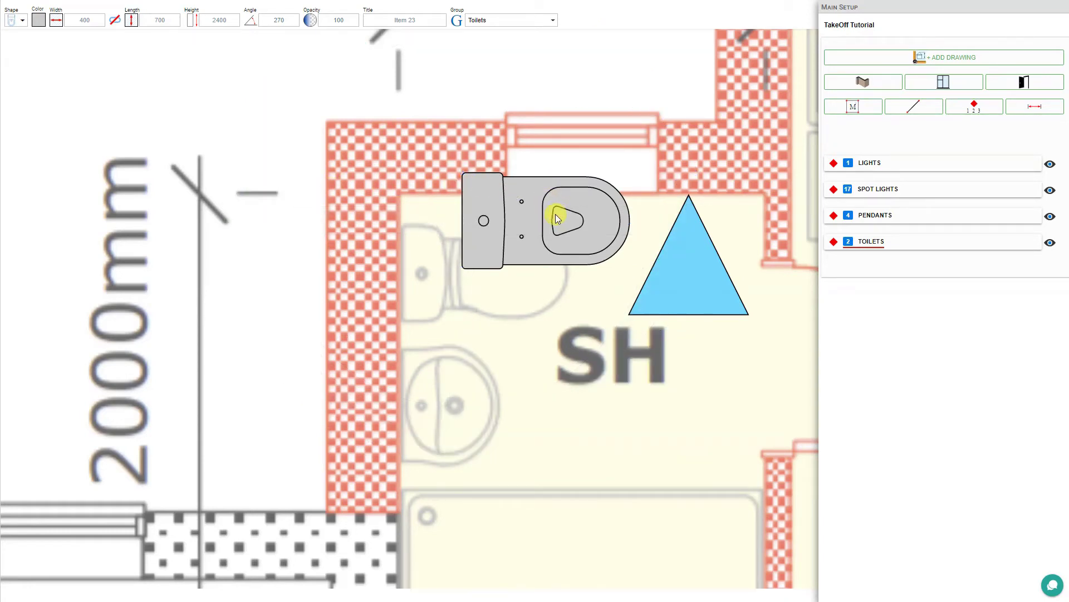
left_click_drag(557, 218, 495, 266)
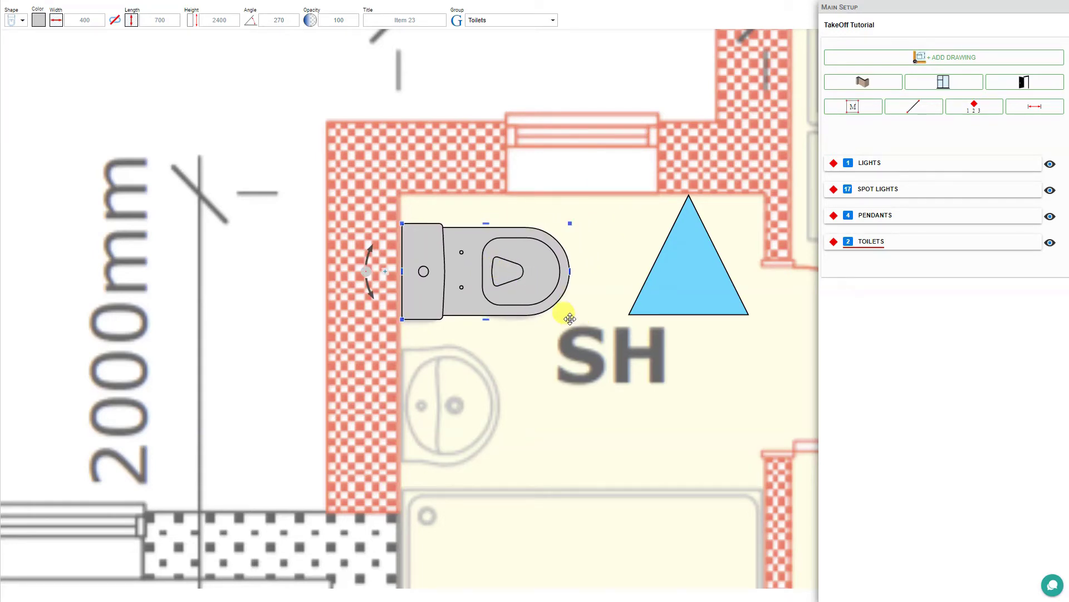
mouse_move(577, 323)
left_mouse_down()
mouse_move(647, 369)
mouse_move(660, 283)
mouse_move(573, 316)
mouse_move(536, 312)
mouse_move(567, 318)
left_mouse_up()
scroll(567, 319, "down", 2)
Rotate the WC toilet symbol to 90° and move it against the top wall
left_click_drag(607, 387, 496, 169)
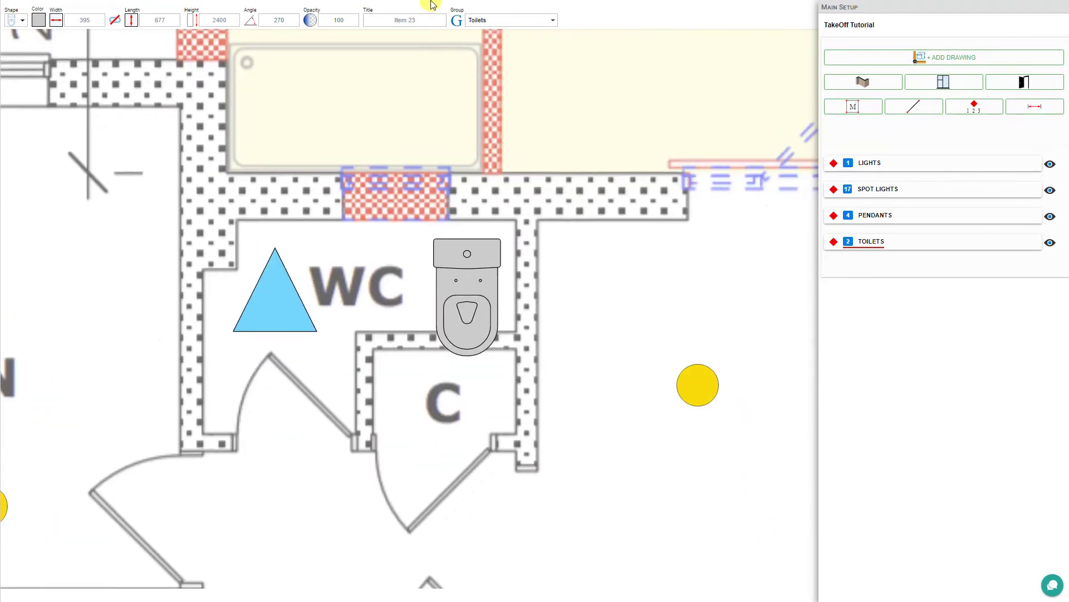
left_click(472, 291)
key("shift")
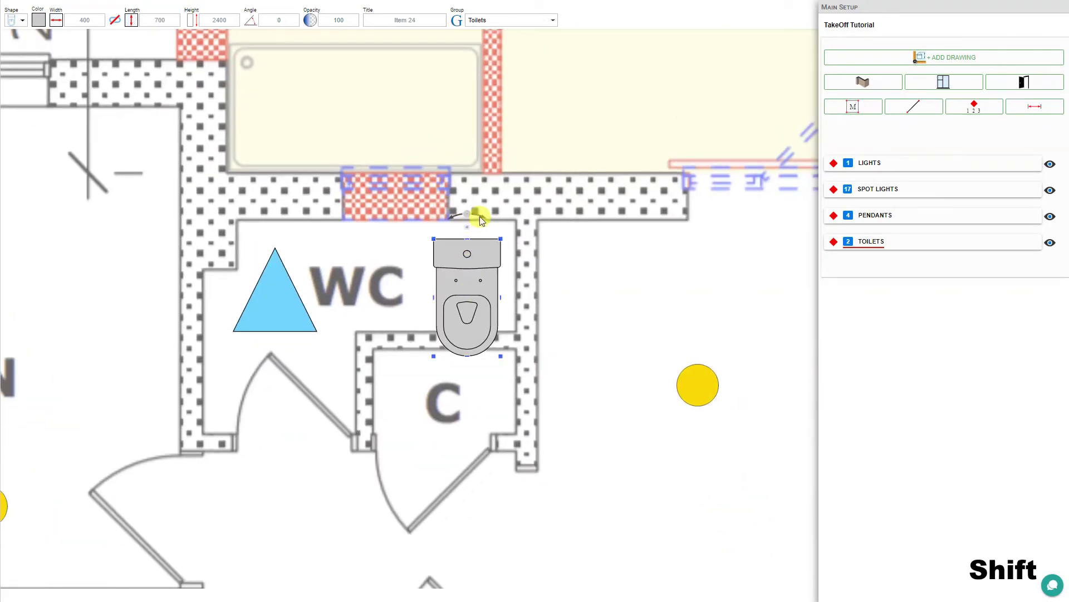
left_click_drag(466, 213, 526, 223)
left_click_drag(420, 233, 453, 259)
Delete the accidental duplicate toilet so the Toilets count returns to 2
scroll(526, 276, "up", 5)
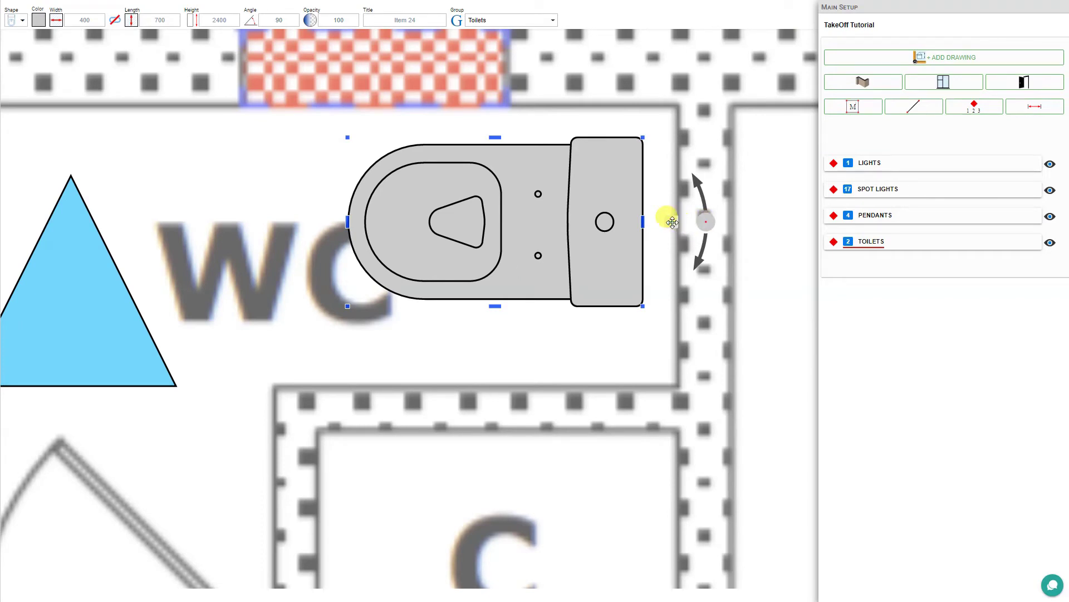
left_click(672, 223)
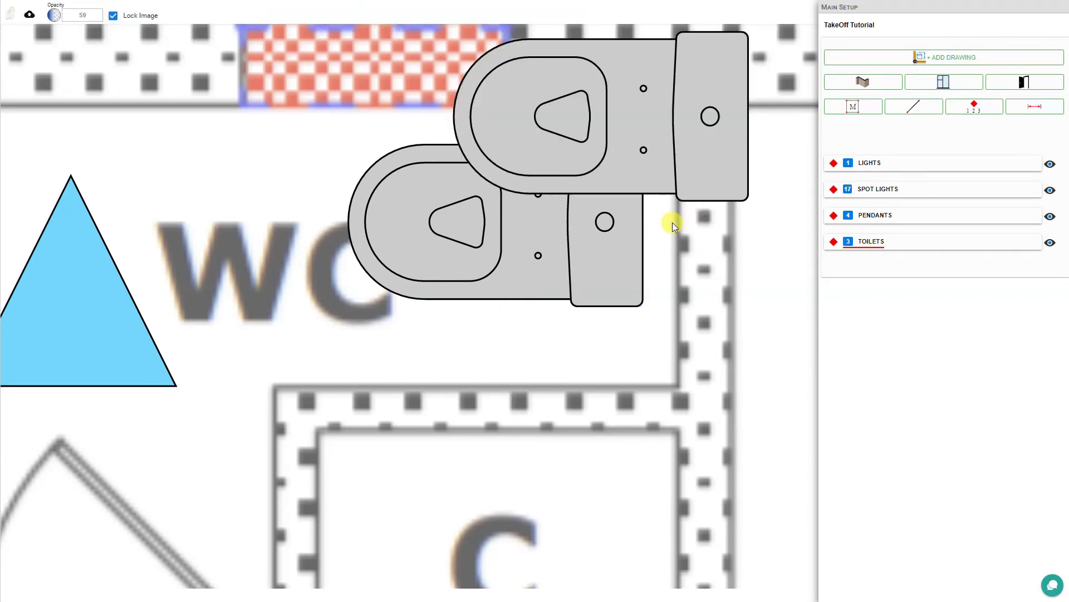
scroll(673, 222, "down", 3)
scroll(517, 206, "down", 2)
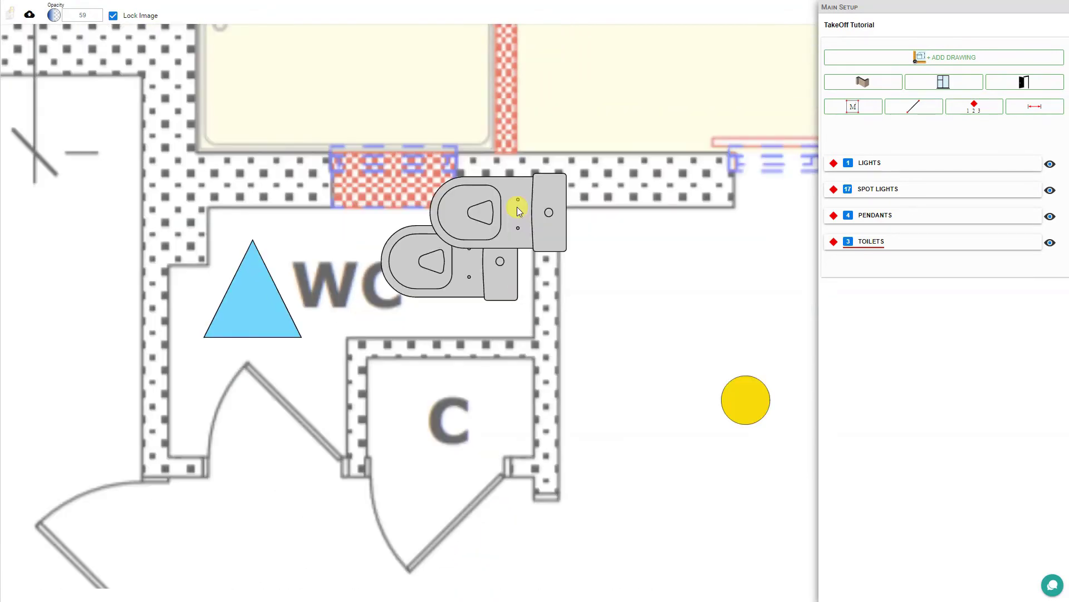
left_click(517, 208)
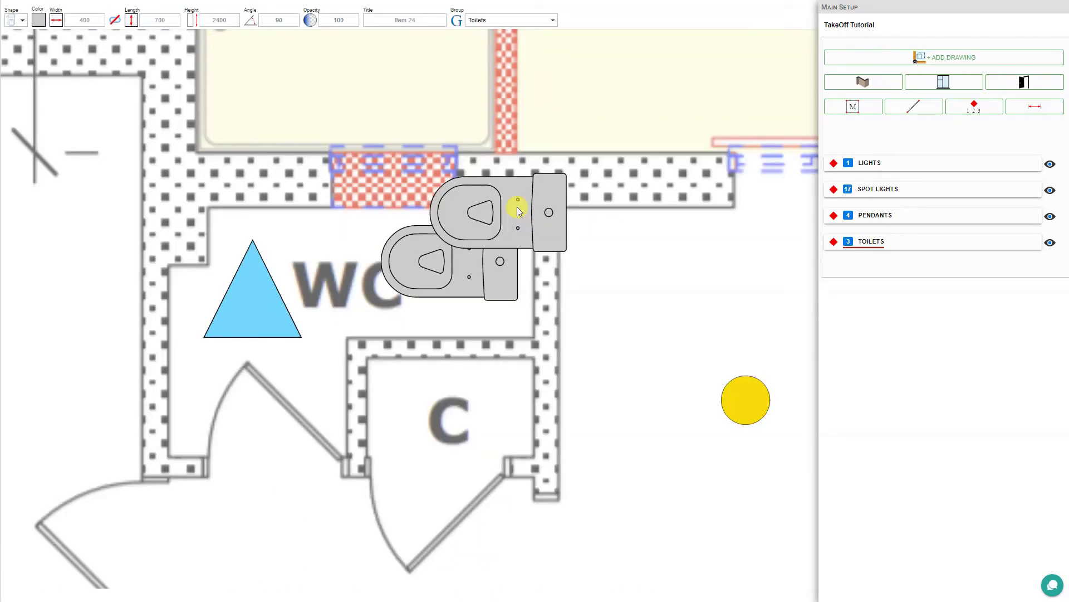
key("Delete")
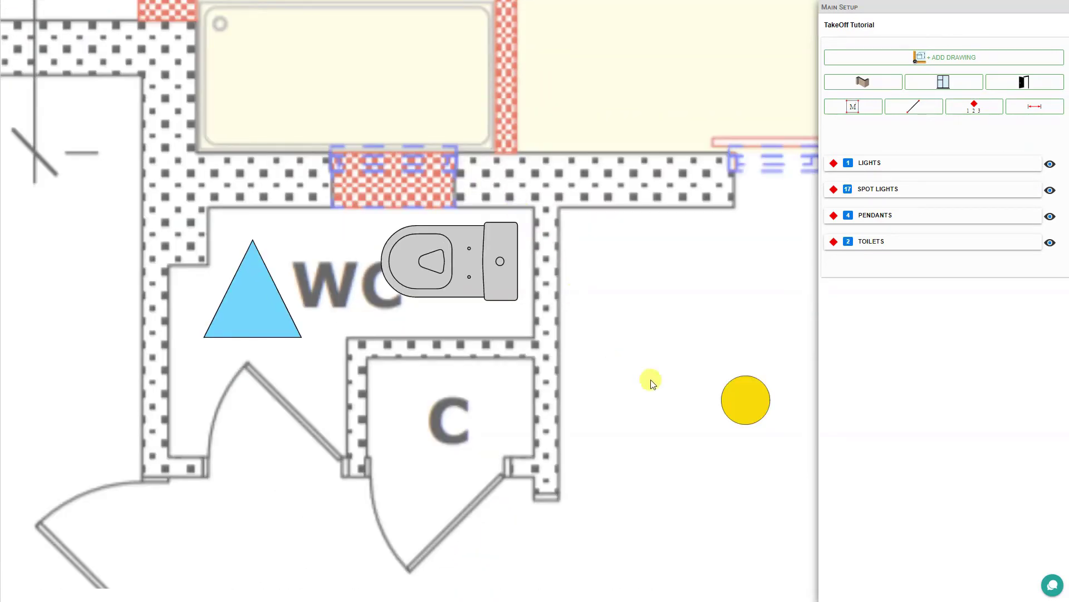
Select and check the yellow spot light circles across the plan
left_click(747, 408)
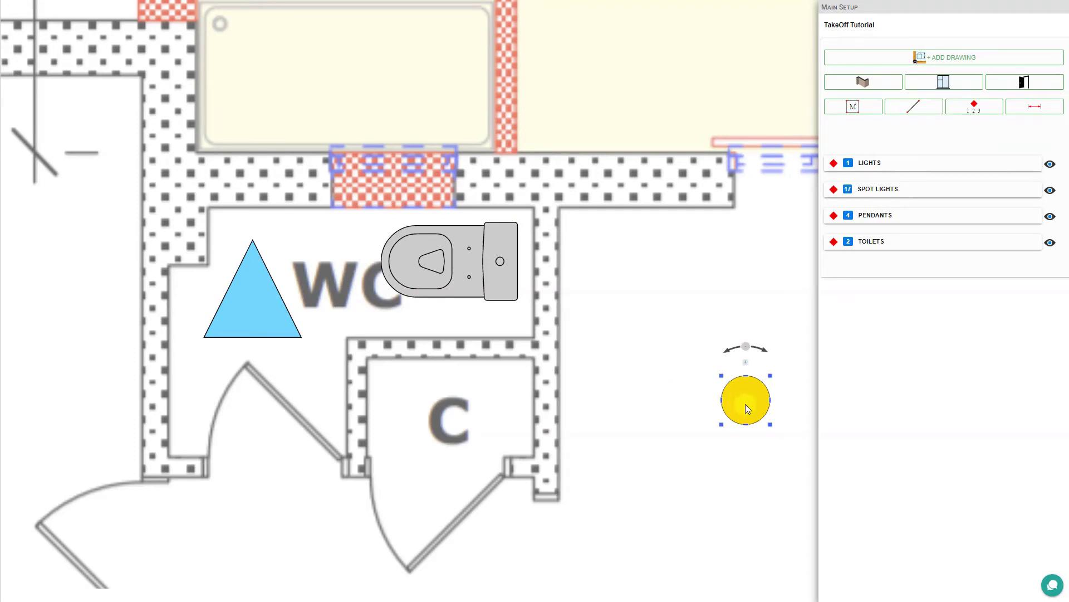
left_click(780, 416)
left_click(750, 406)
left_click_drag(751, 406, 323, 286)
left_click(340, 272)
scroll(325, 275, "up", 5)
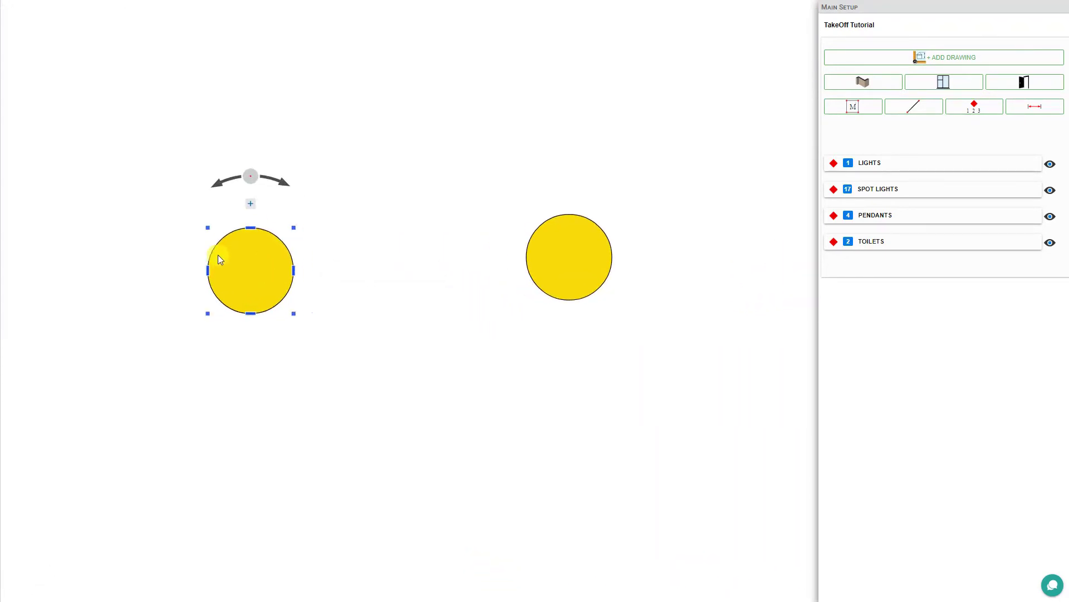
left_click(198, 174)
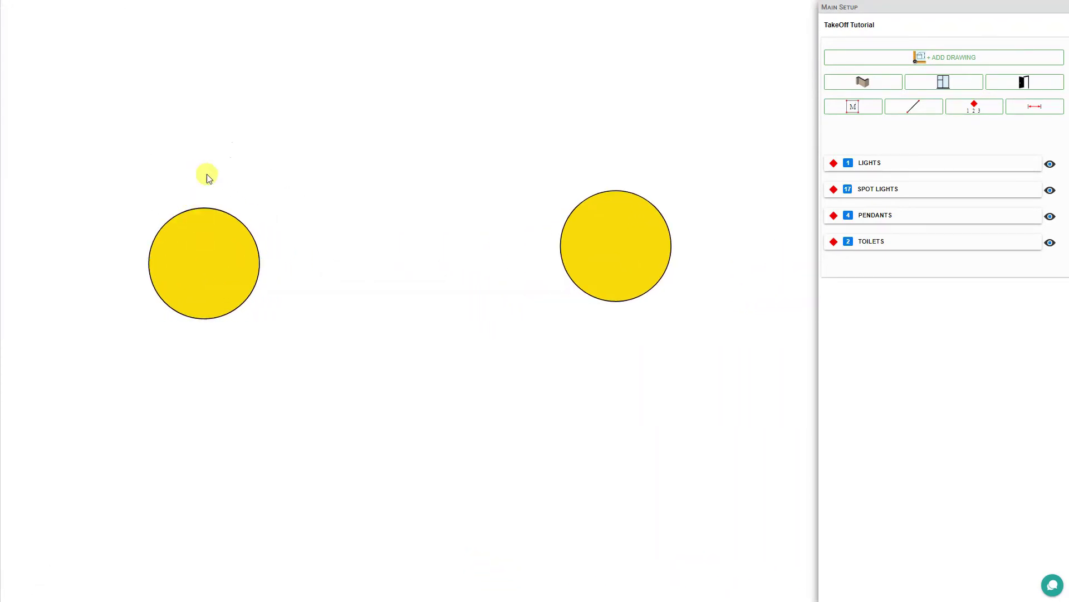
left_click(201, 226)
left_click(202, 176)
left_click(203, 232)
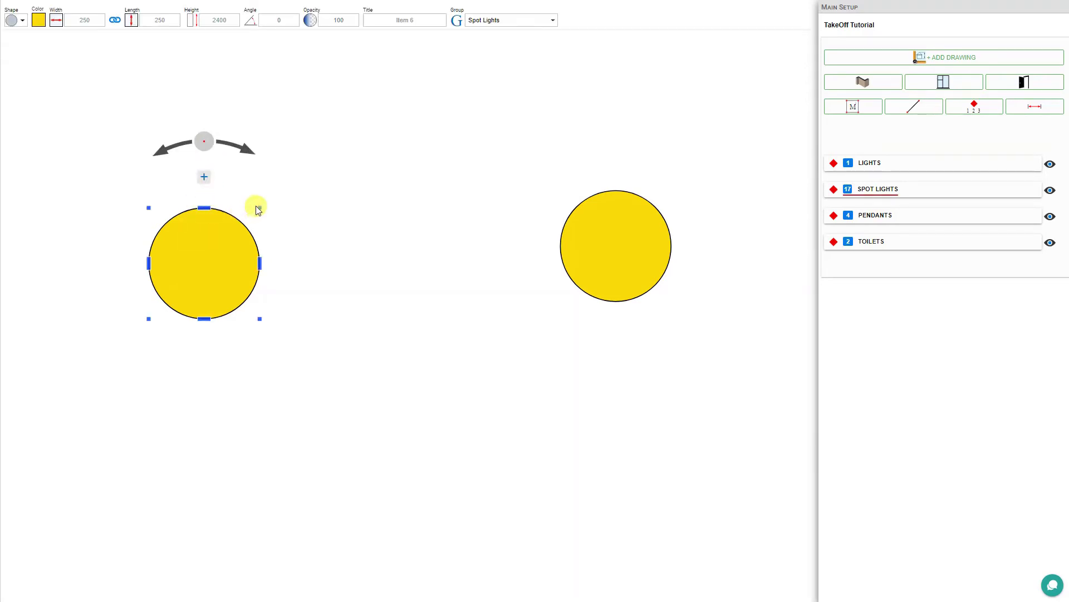
Zoom out to the whole ground floor plan, leaving the group on Spot Lights
scroll(204, 245, "down", 5)
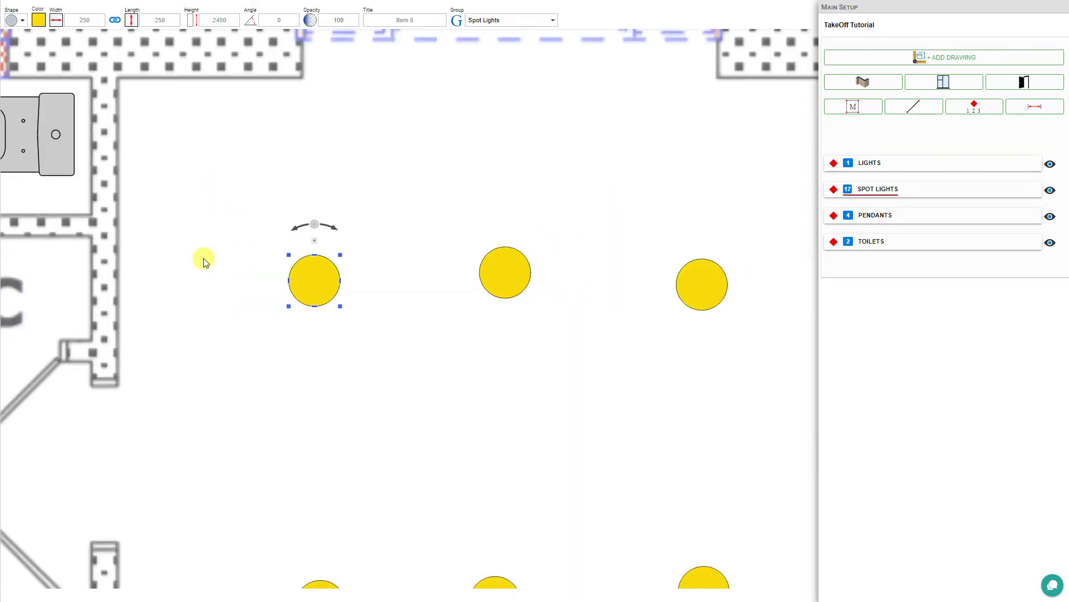
scroll(203, 259, "down", 5)
left_click(552, 21)
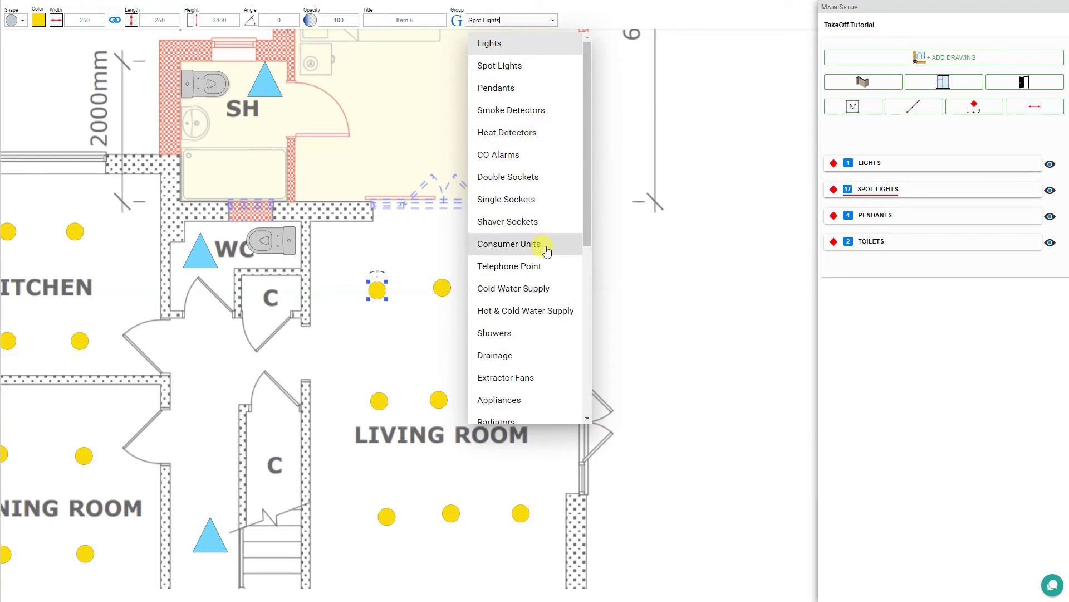
left_click(169, 208)
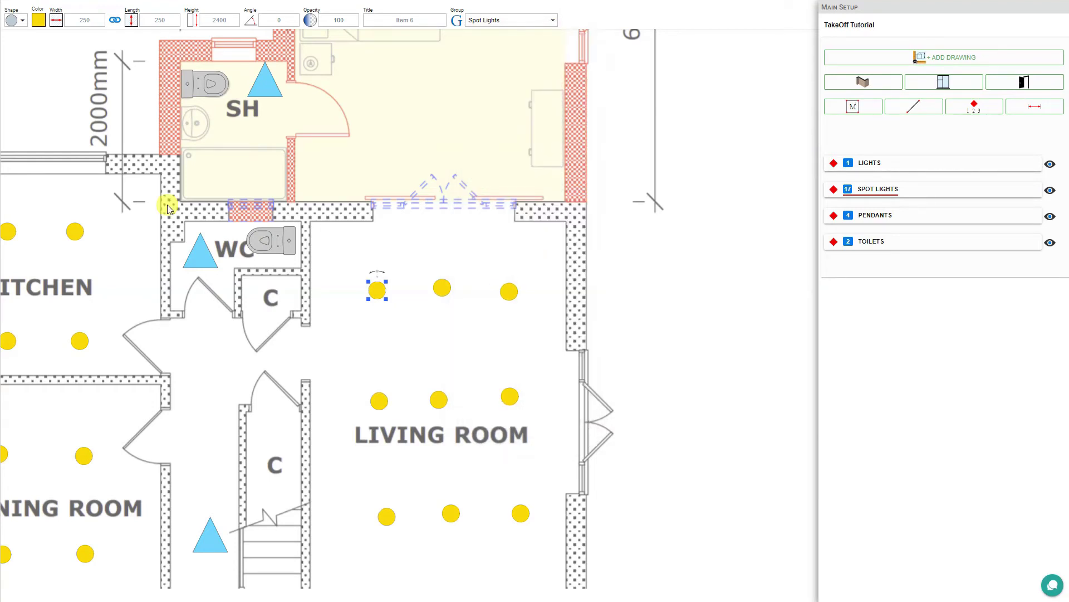
Create a Heat Detectors count item with a red square marker and place one in the kitchen
left_click_drag(219, 207, 310, 201)
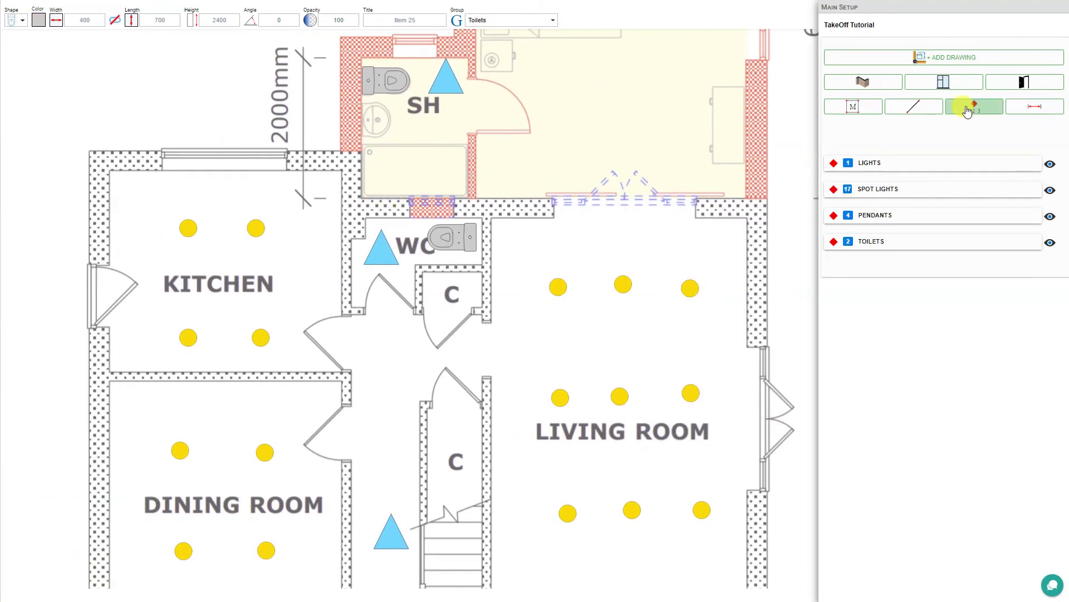
left_click(974, 106)
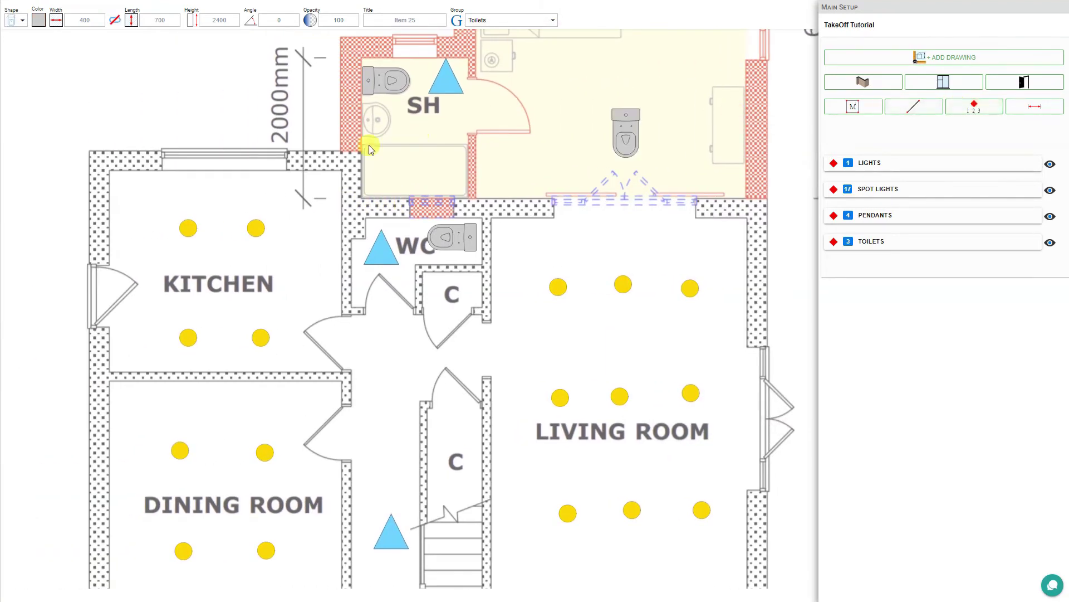
left_click(554, 22)
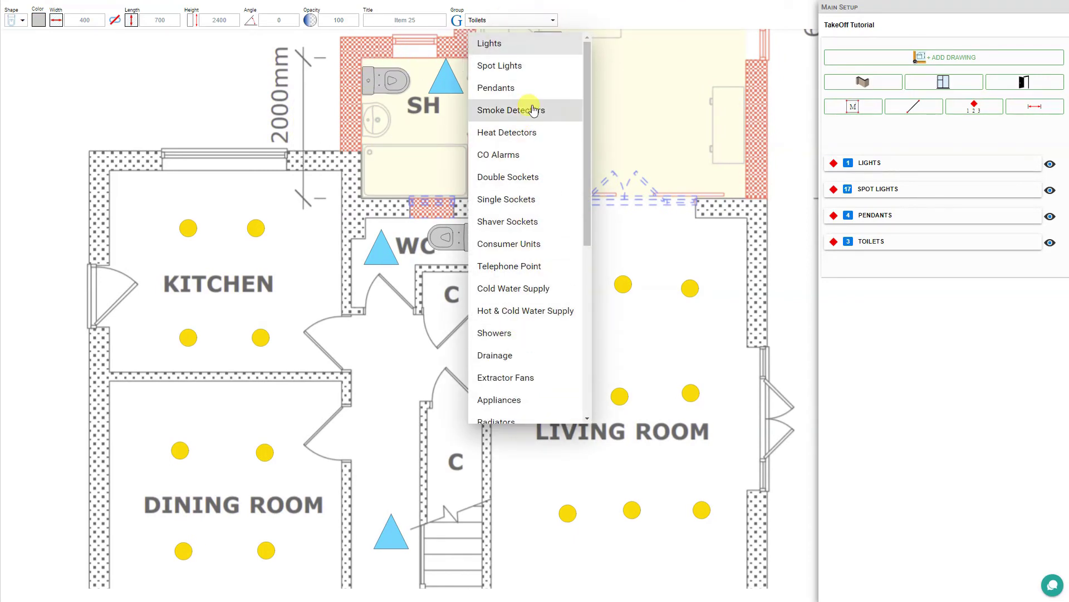
left_click(530, 134)
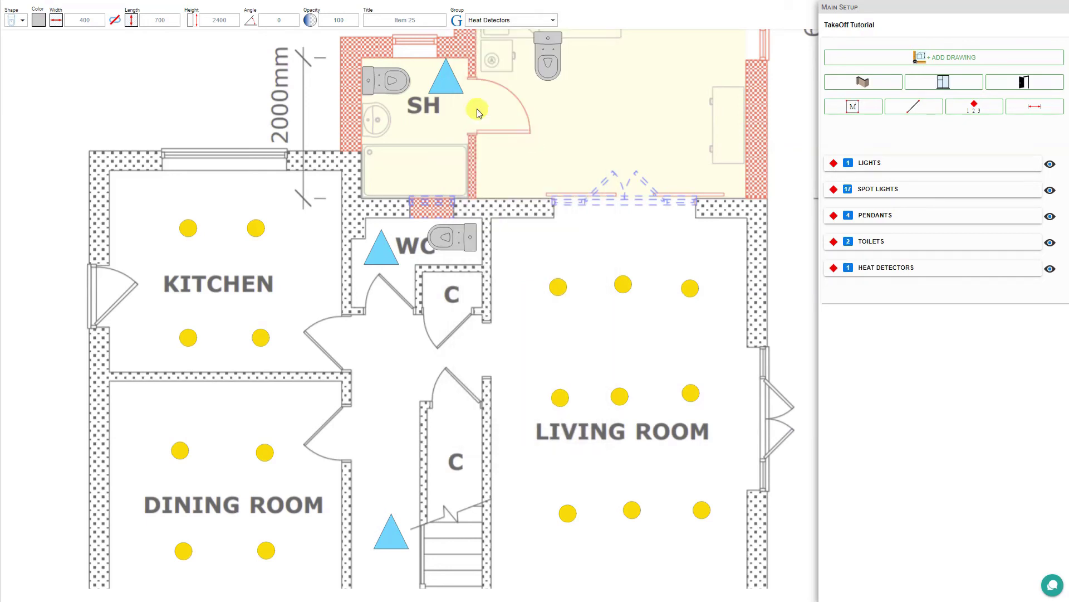
left_click(24, 22)
left_click(31, 64)
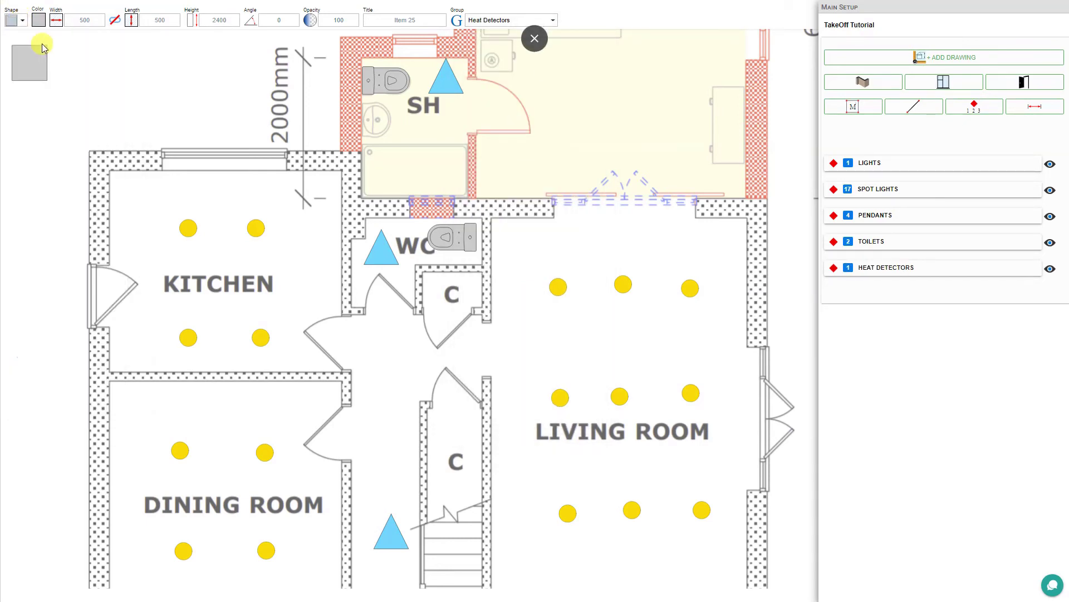
left_click(39, 20)
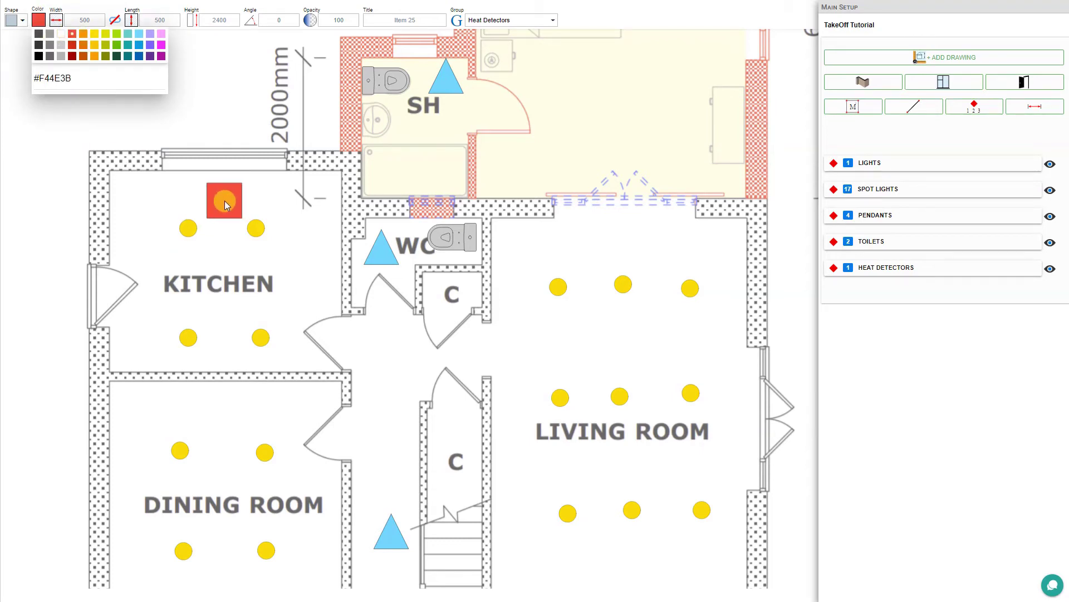
left_click(225, 200)
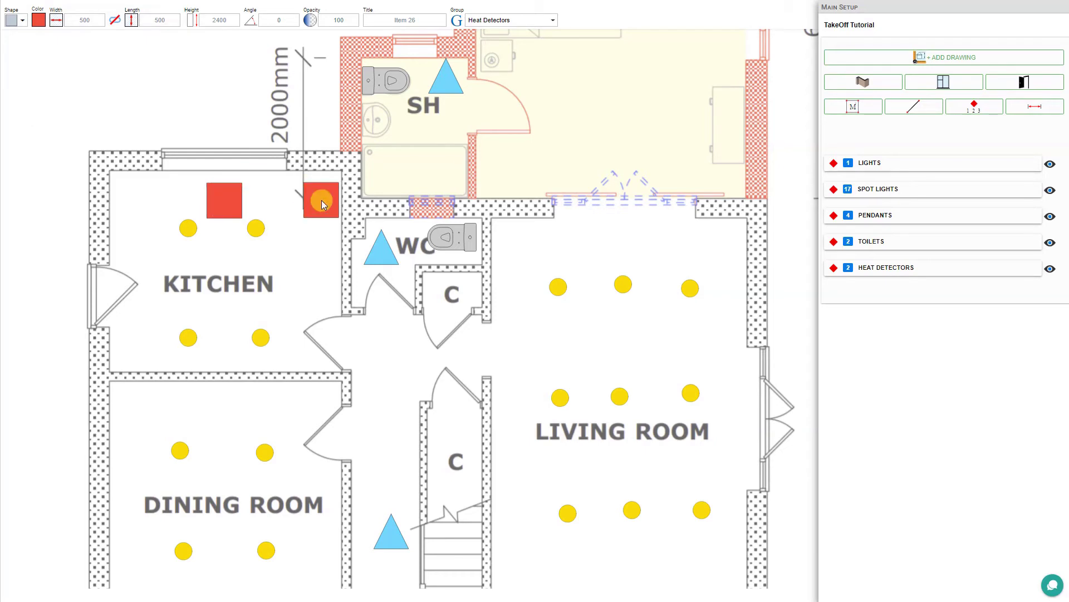
left_click(975, 107)
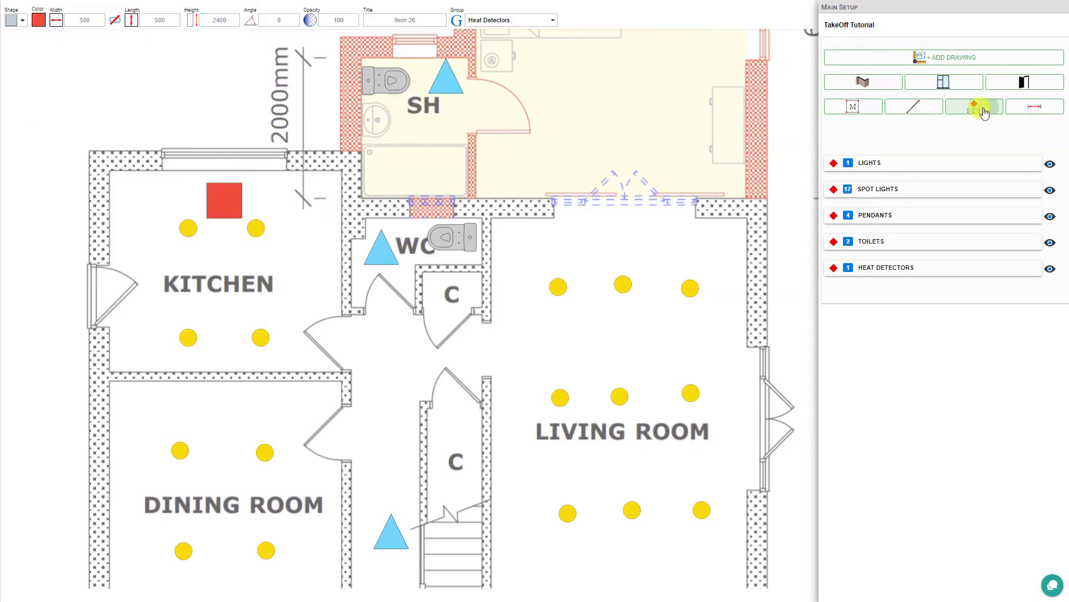
Set the new count item to the Smoke Detectors group with an olive tick marker
left_click(553, 22)
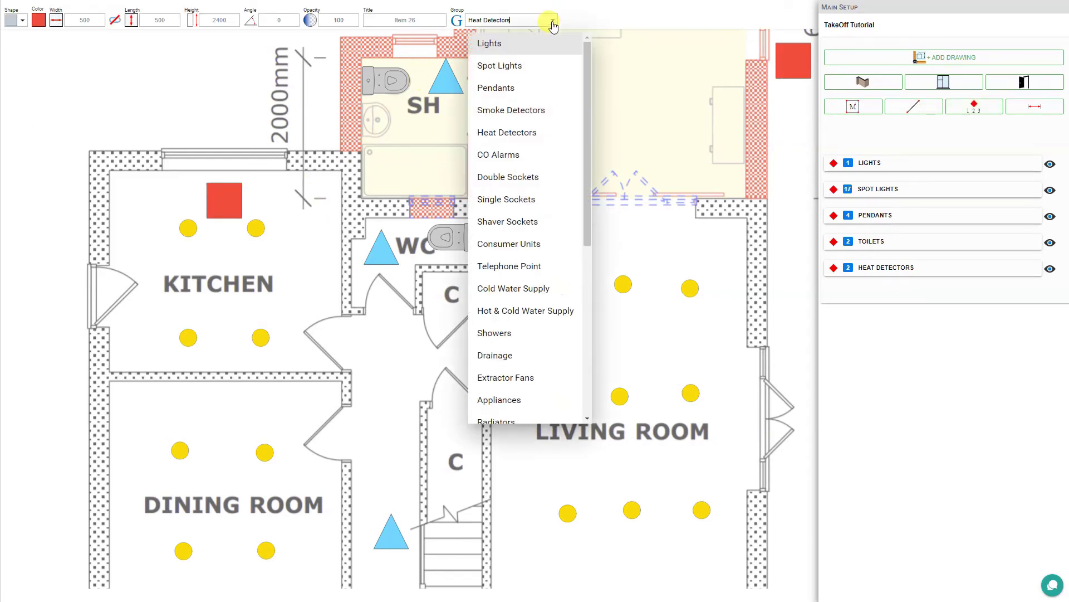
left_click(525, 111)
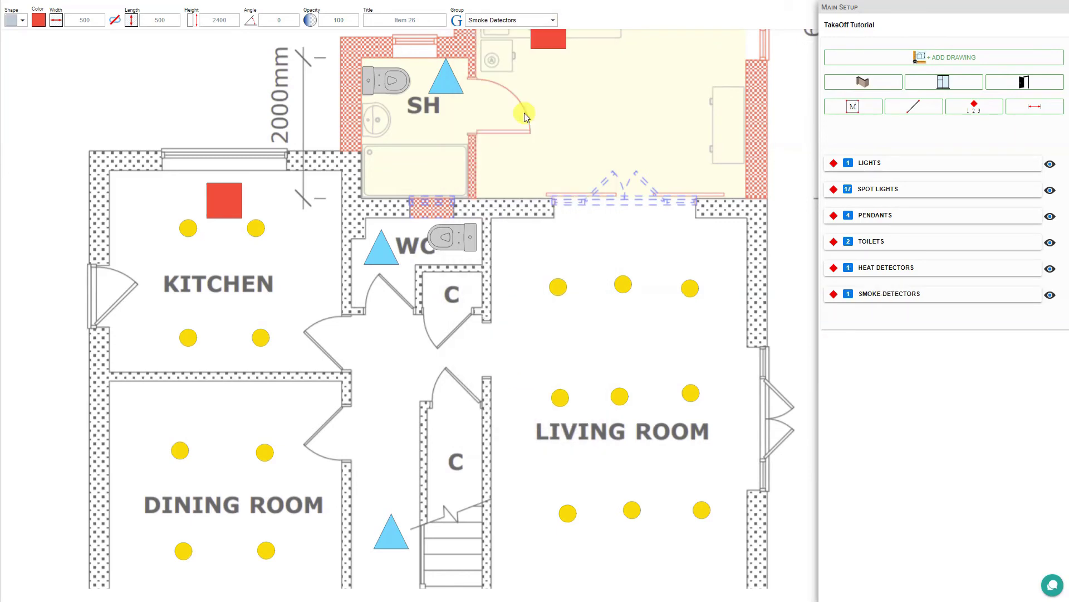
left_click(20, 23)
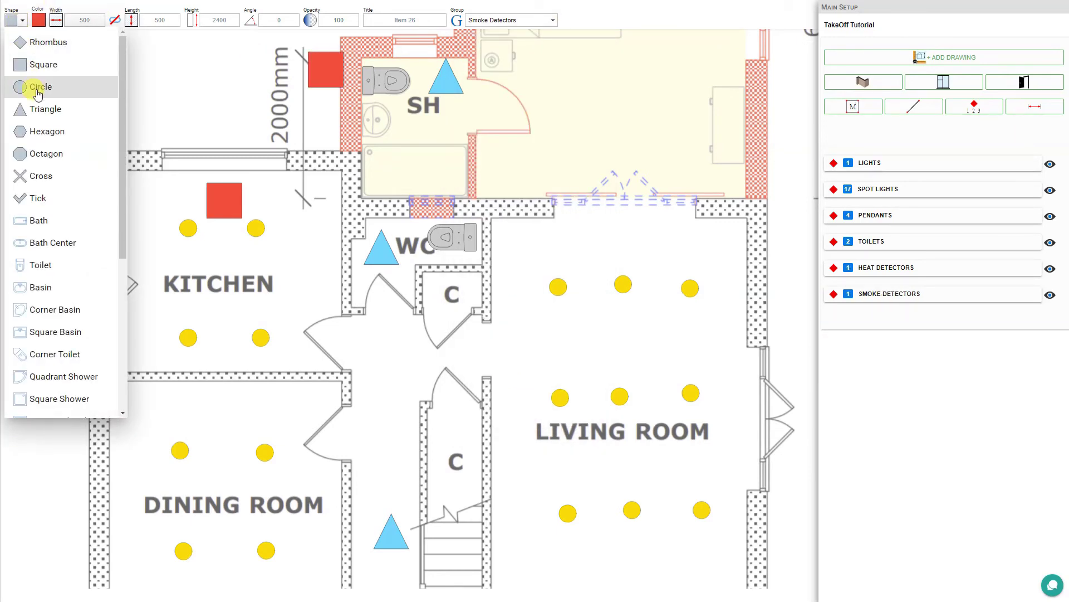
left_click(39, 199)
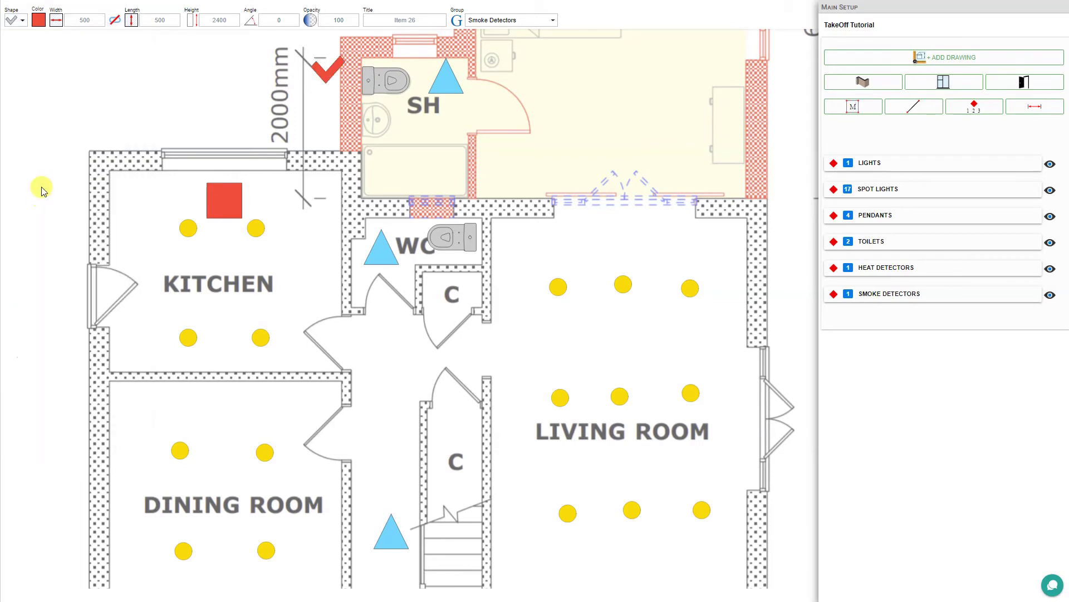
left_click(39, 20)
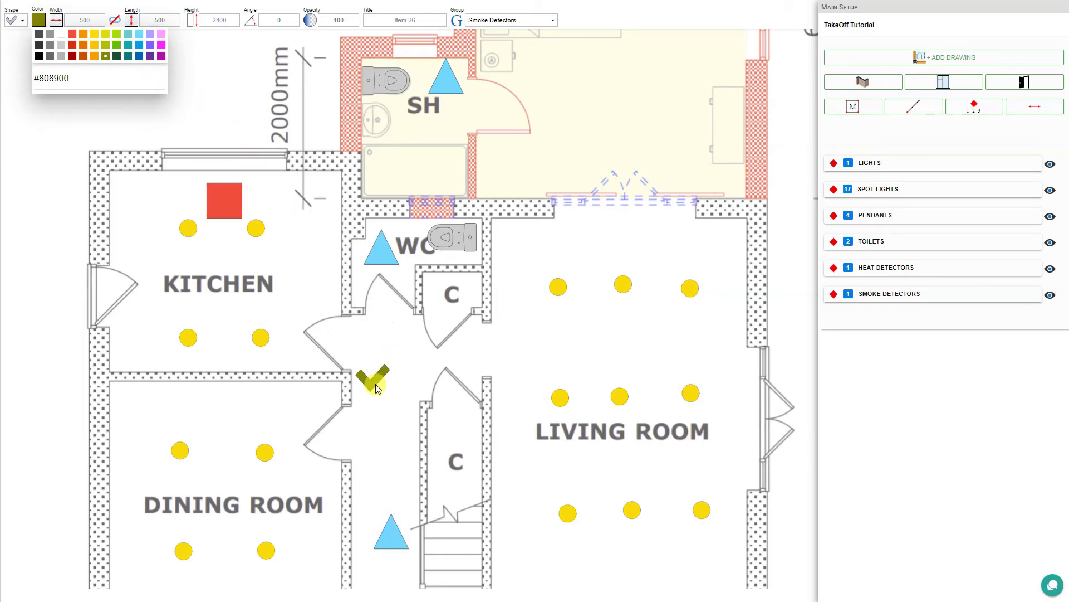
Place smoke detector ticks in the dining room, living room, hall and bedroom, then check the group's details
left_click(231, 414)
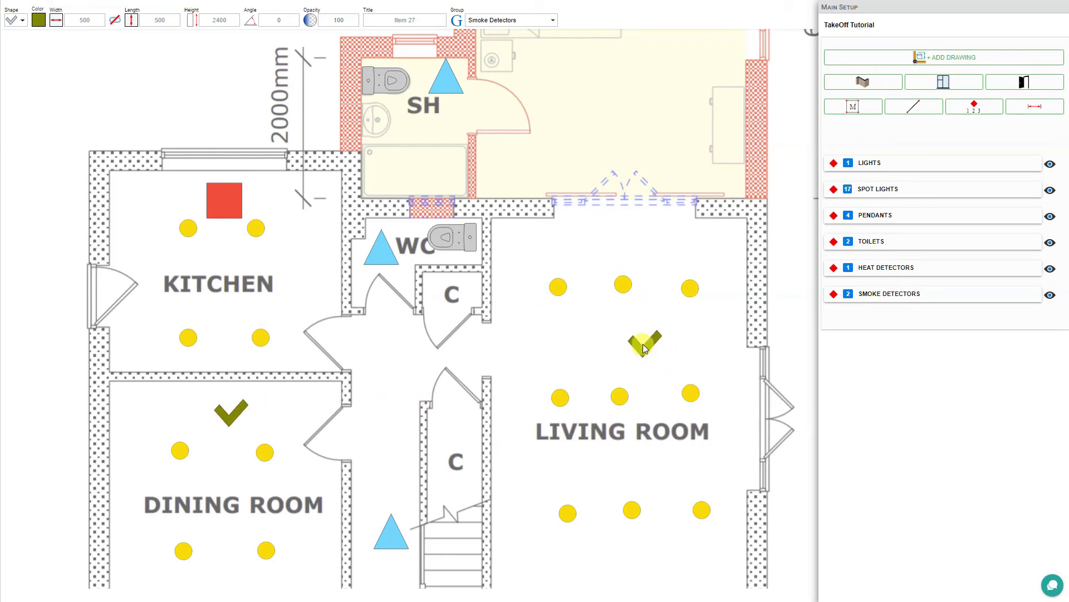
left_click(643, 348)
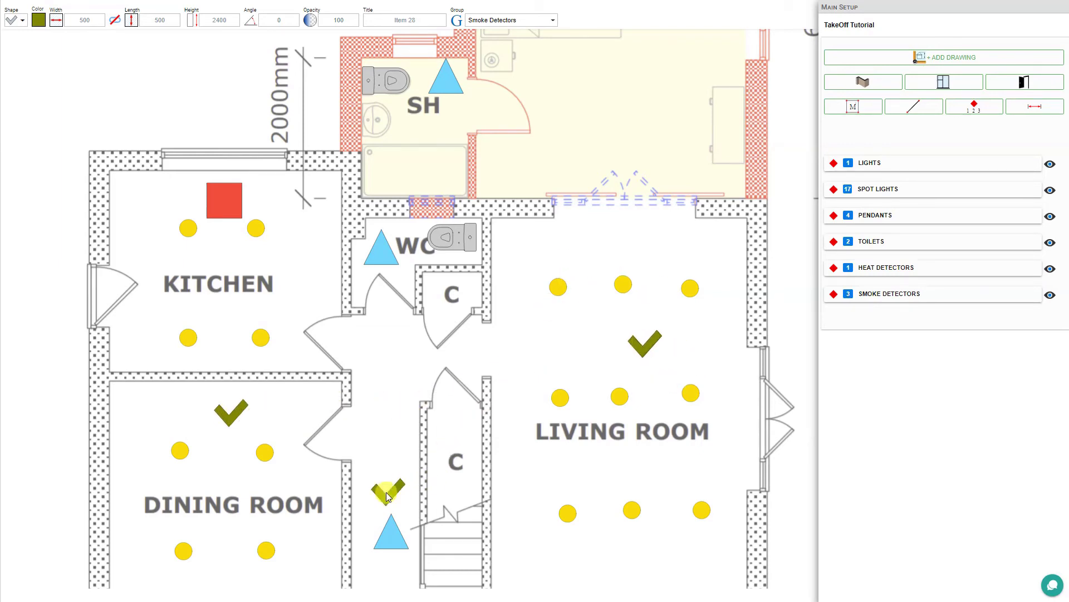
left_click(388, 495)
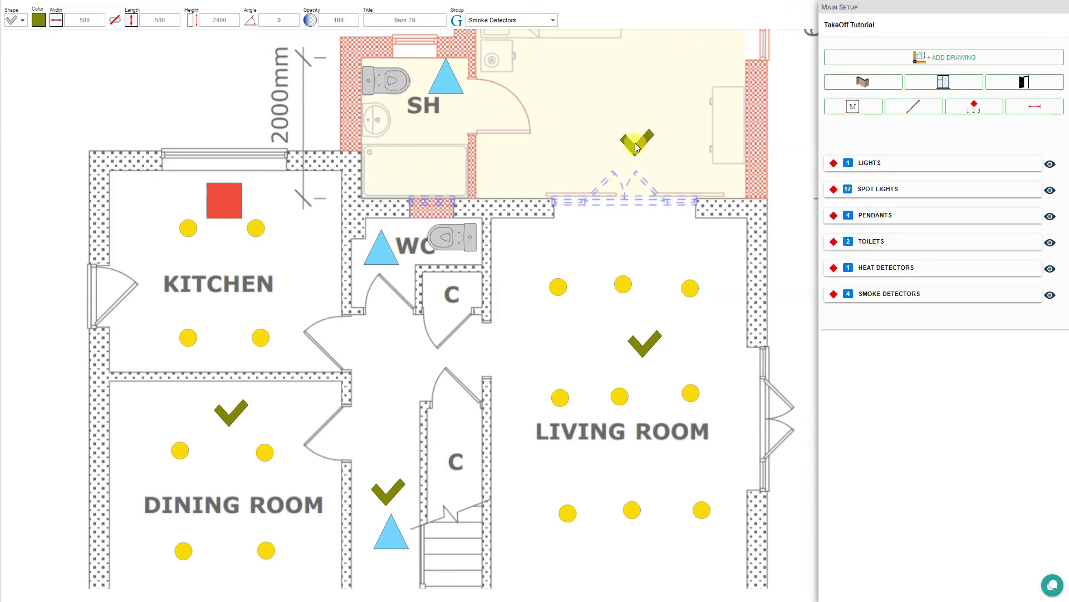
left_click(638, 146)
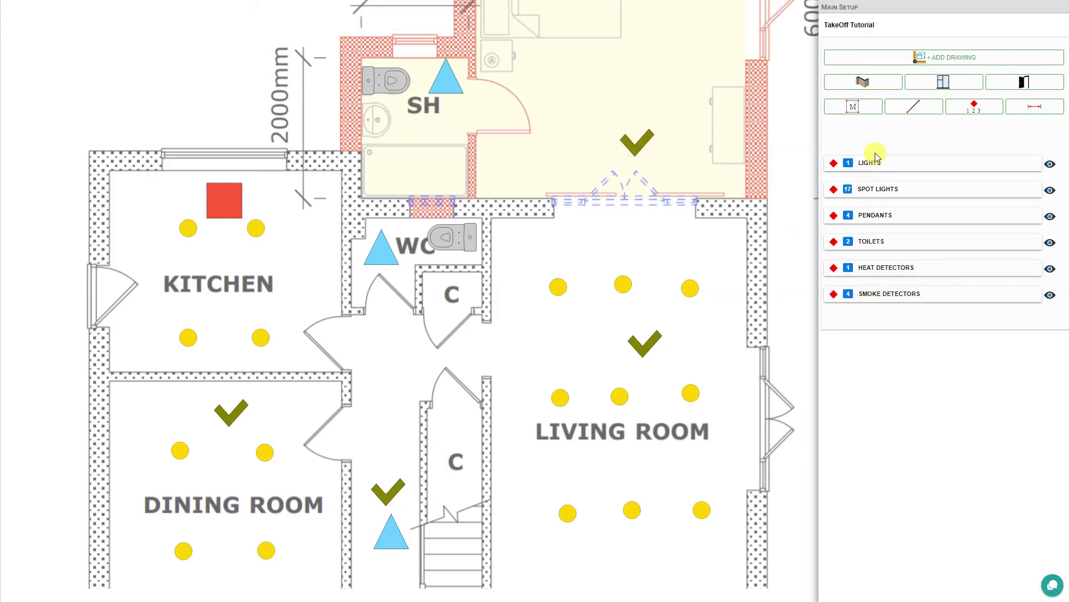
left_click(884, 295)
left_click(1046, 81)
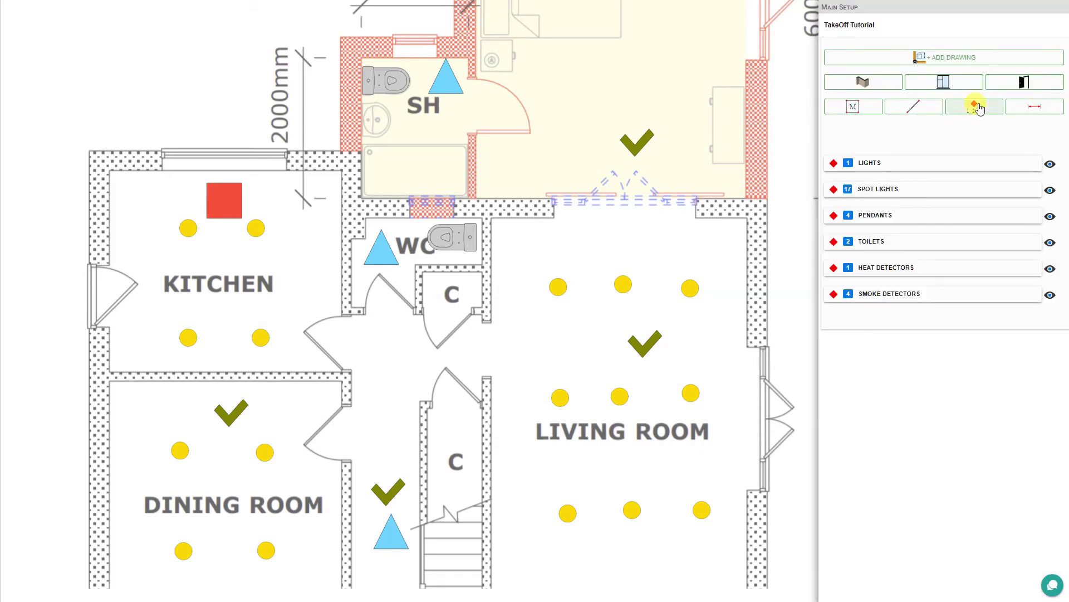
Start an Internal Doors count item with an orange tick marker
left_click(914, 110)
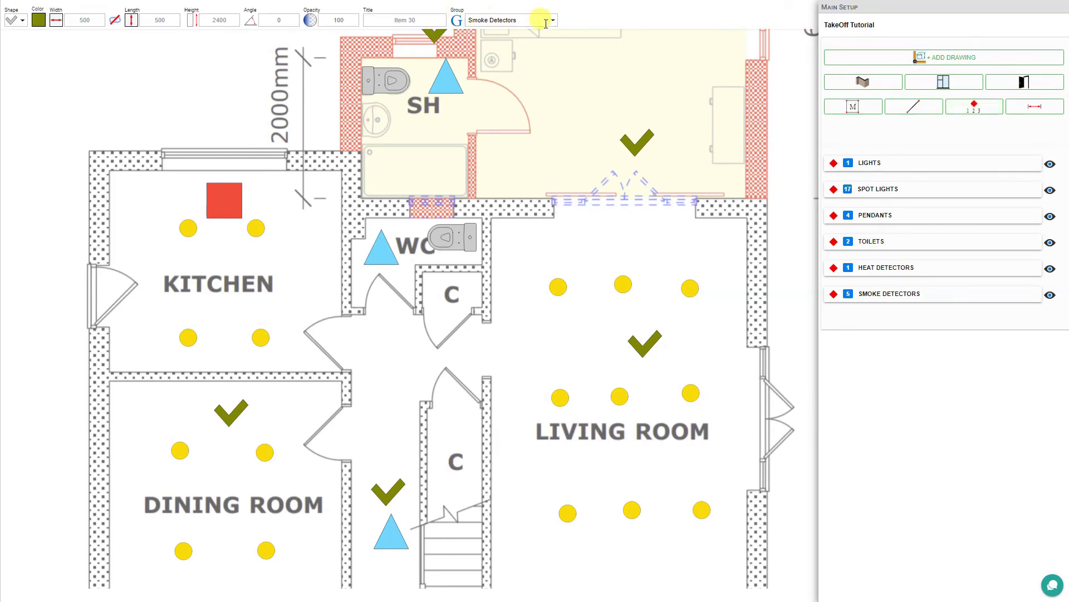
left_click(554, 23)
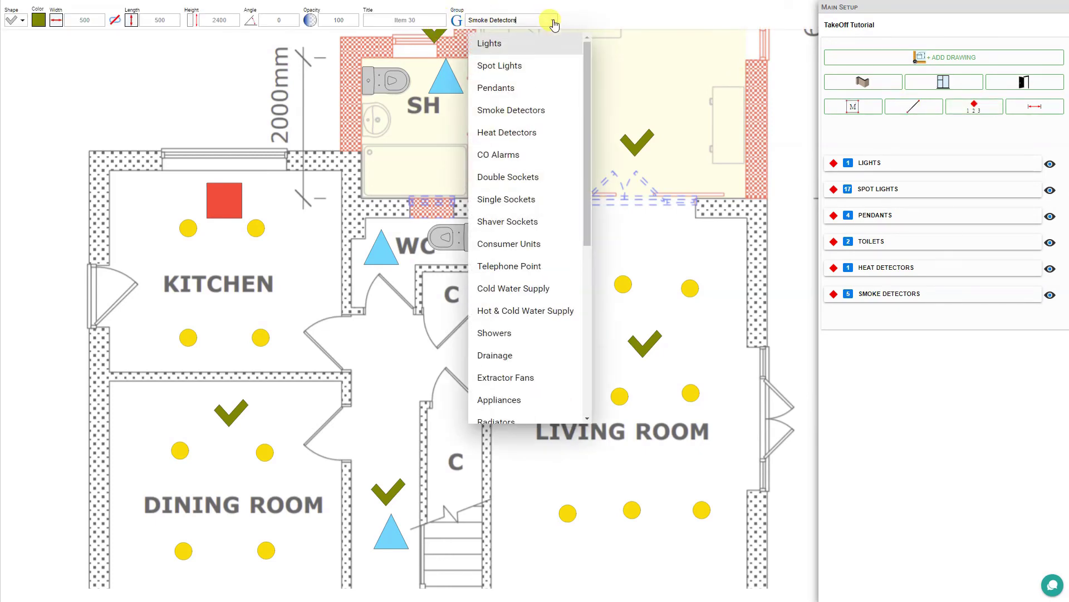
scroll(582, 179, "down", 3)
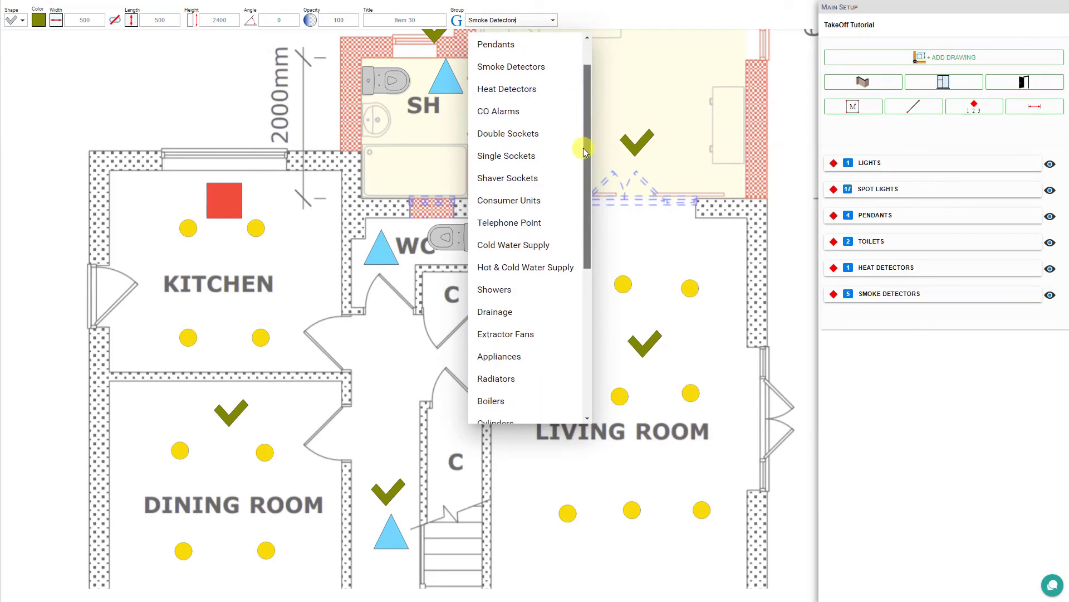
scroll(577, 245, "down", 3)
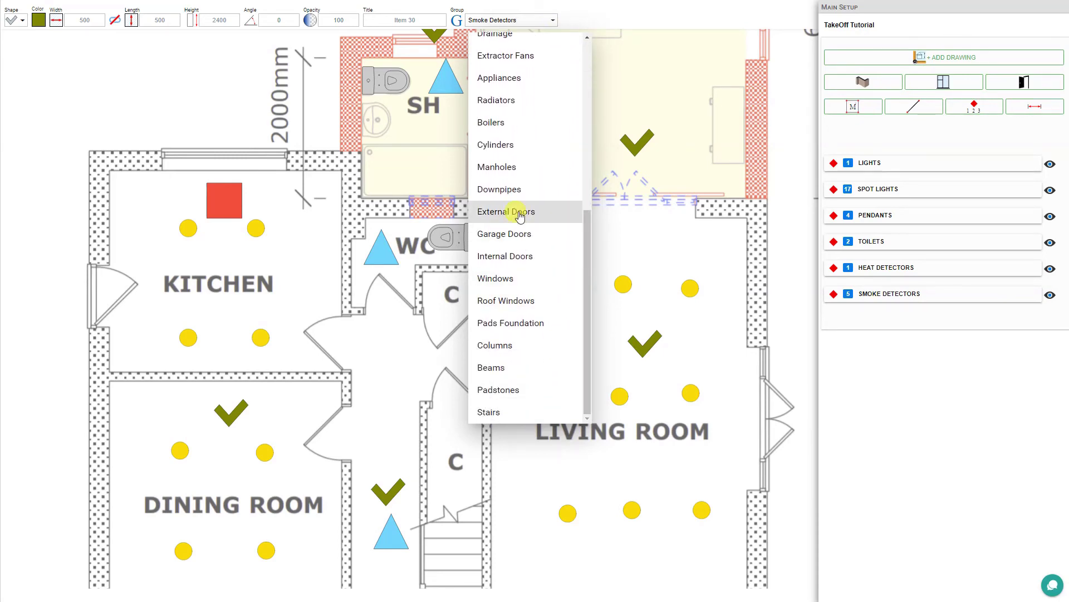
left_click(520, 258)
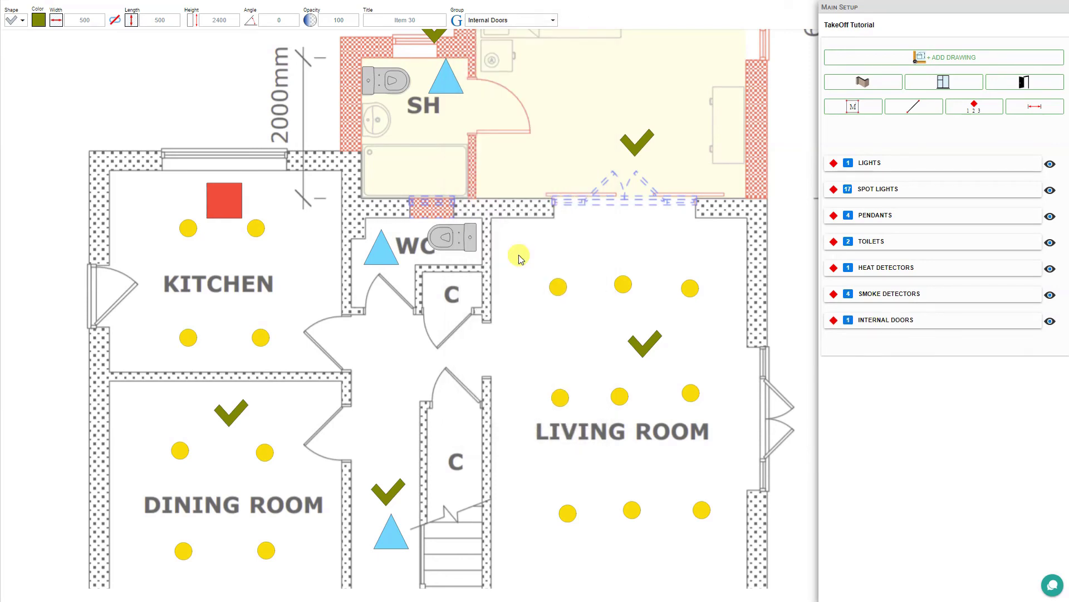
left_click(23, 21)
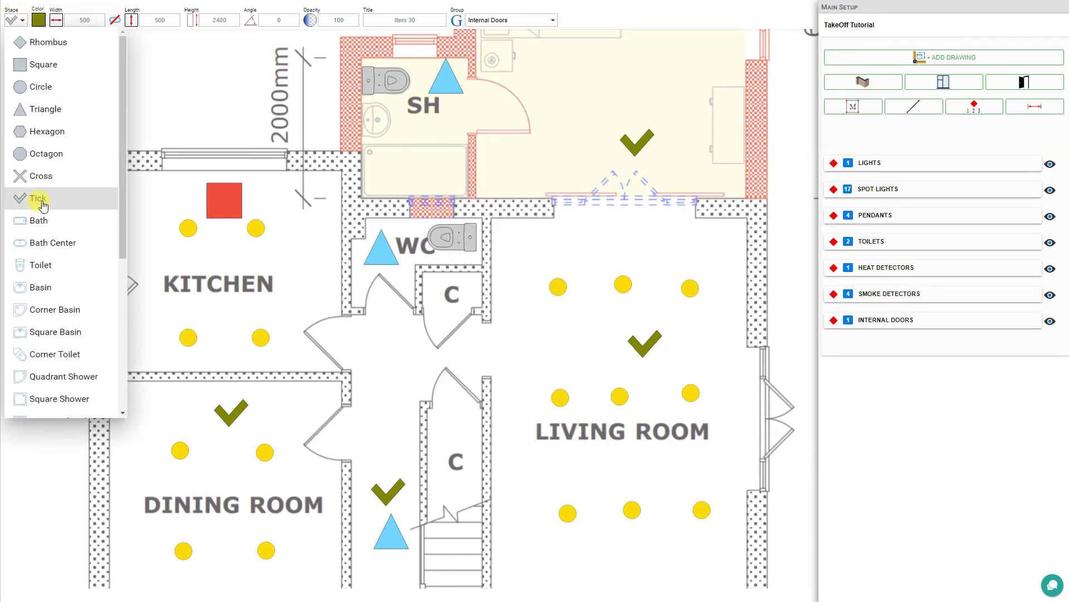
left_click(39, 200)
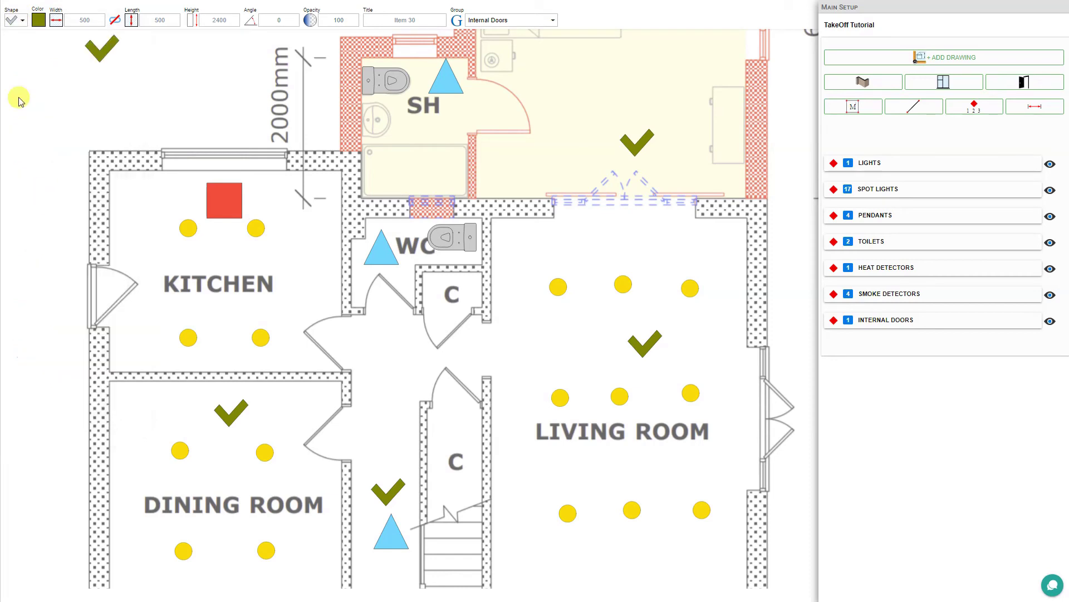
left_click(38, 20)
left_click(82, 35)
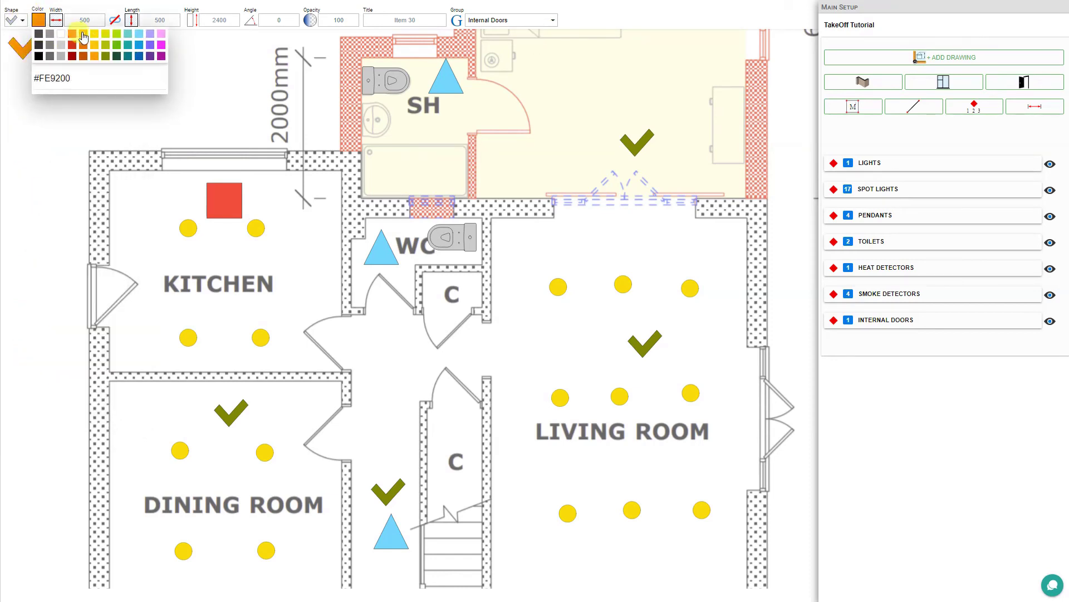
Tick the kitchen, dining room, WC, two cupboard and shower room doors
left_click(331, 350)
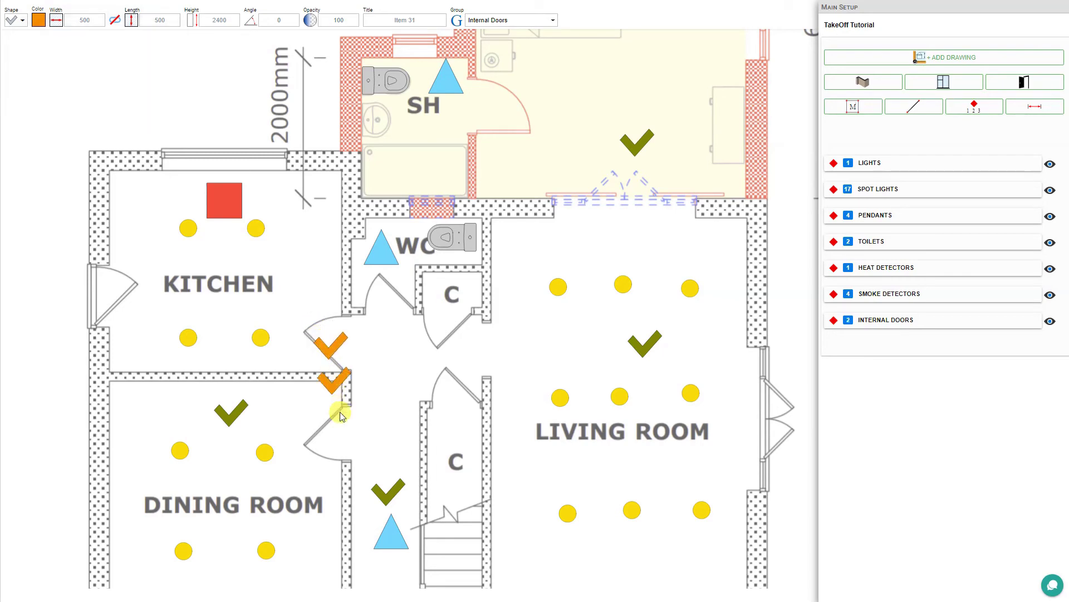
left_click(336, 428)
left_click(465, 379)
left_click(457, 328)
left_click(386, 290)
left_click(509, 123)
Toggle the internal door ticks hidden and shown several times, leaving them visible
scroll(512, 318, "down", 3)
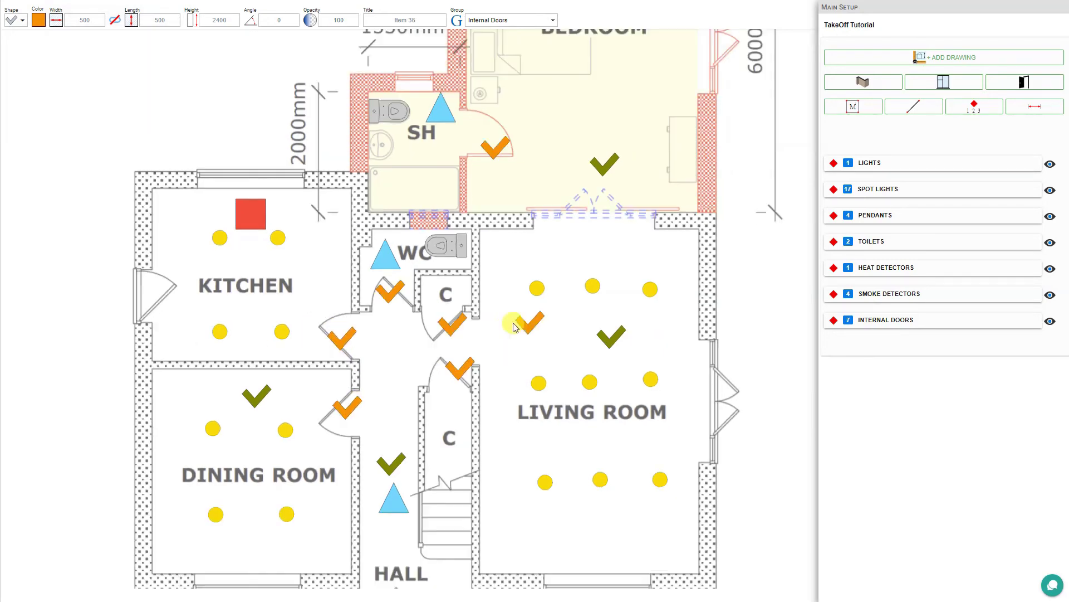
scroll(481, 312, "down", 1)
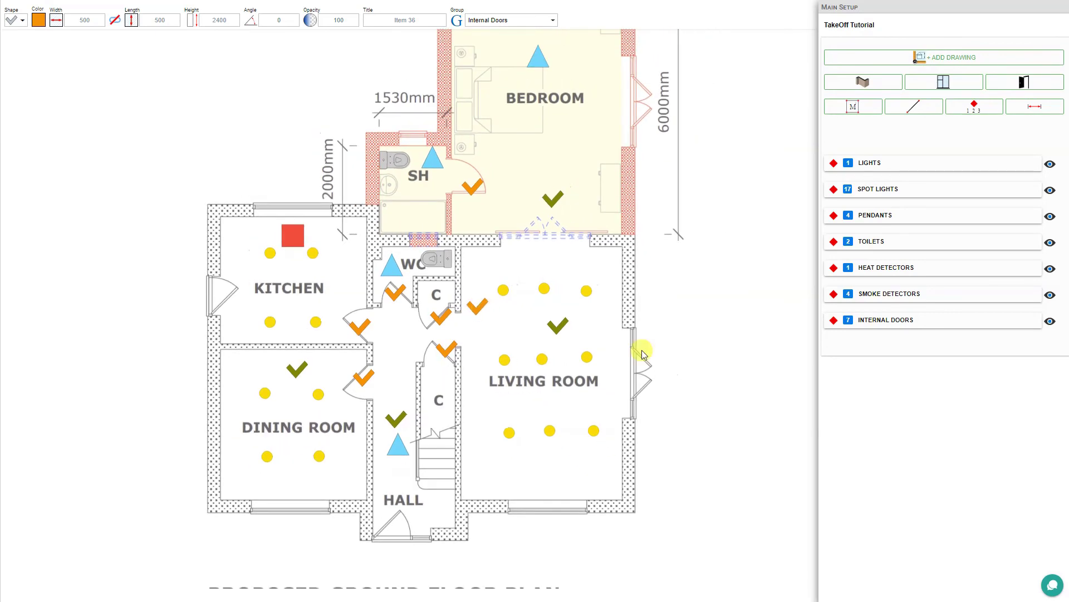
left_click(1050, 321)
left_click(1050, 321)
left_click(1050, 322)
left_click(1051, 321)
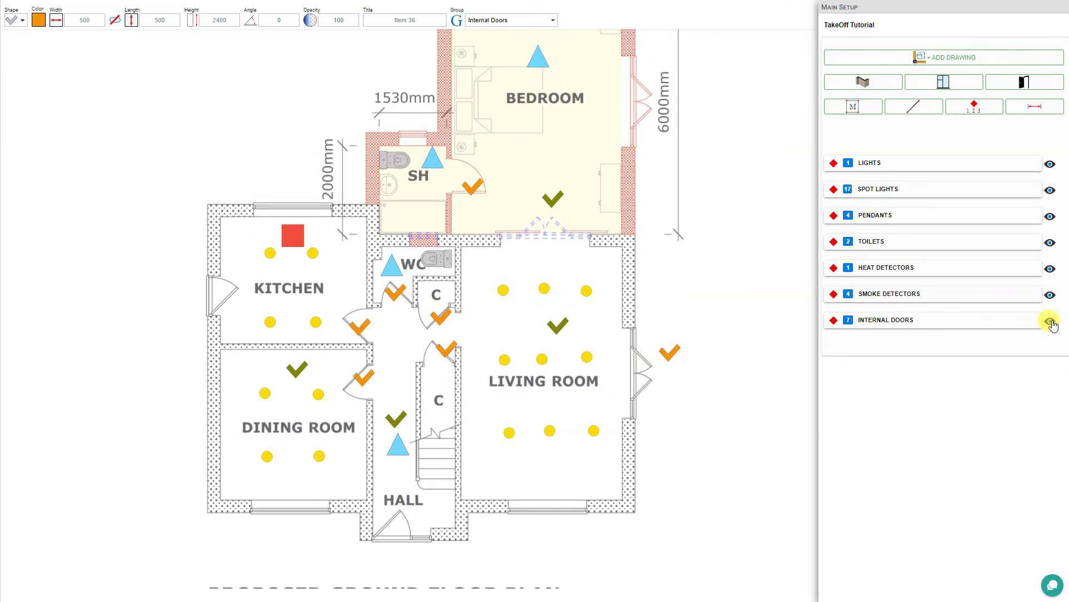
left_click(1050, 322)
left_click(1052, 323)
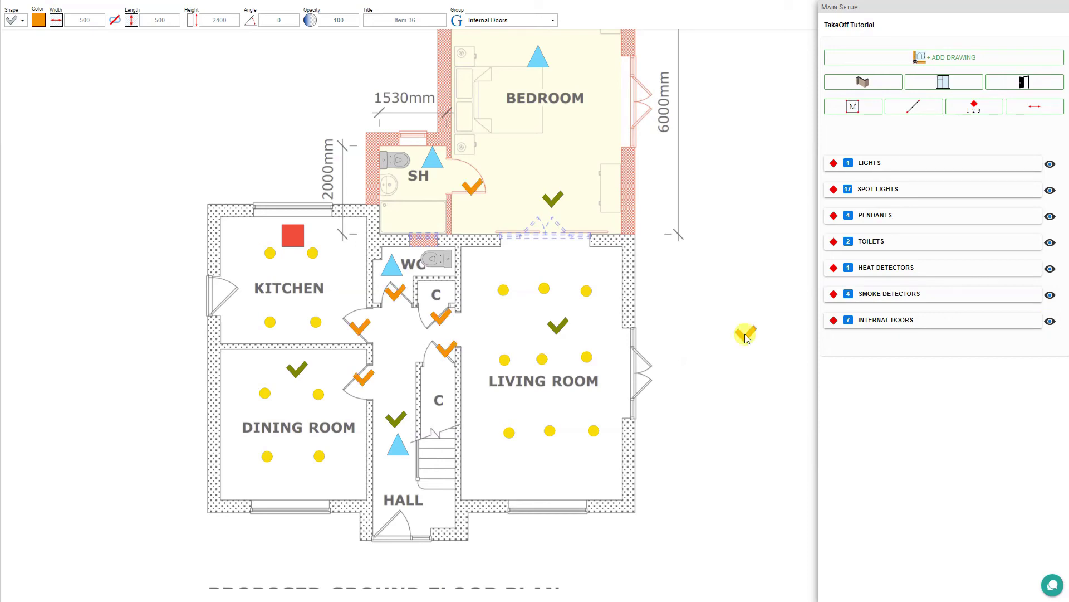
Create a Columns group with dark grey (#4D4D4D) circle markers
left_click(553, 21)
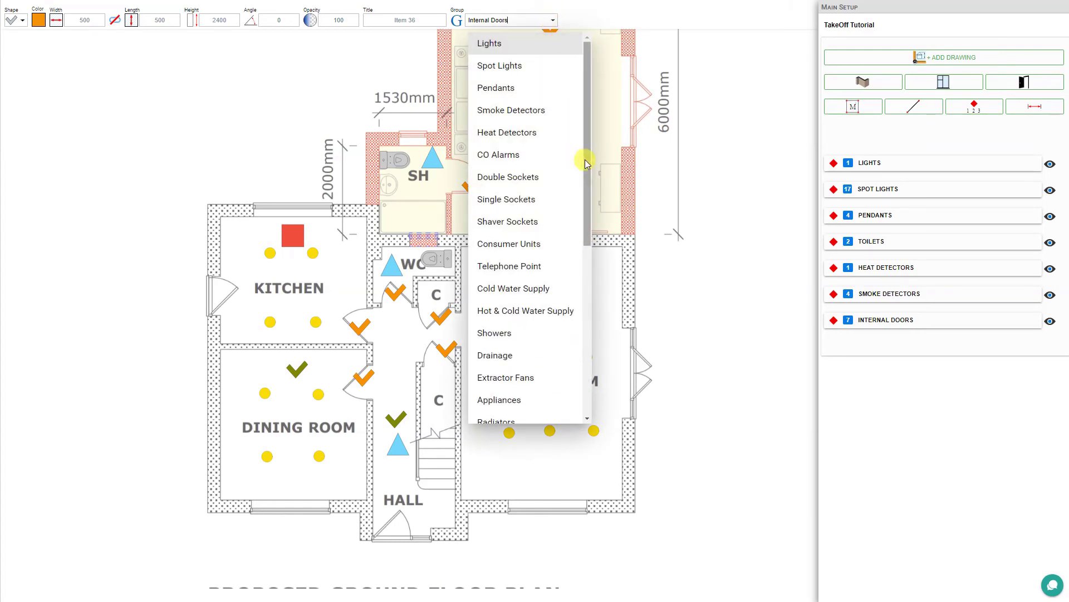
left_click_drag(586, 165, 557, 334)
left_click(504, 349)
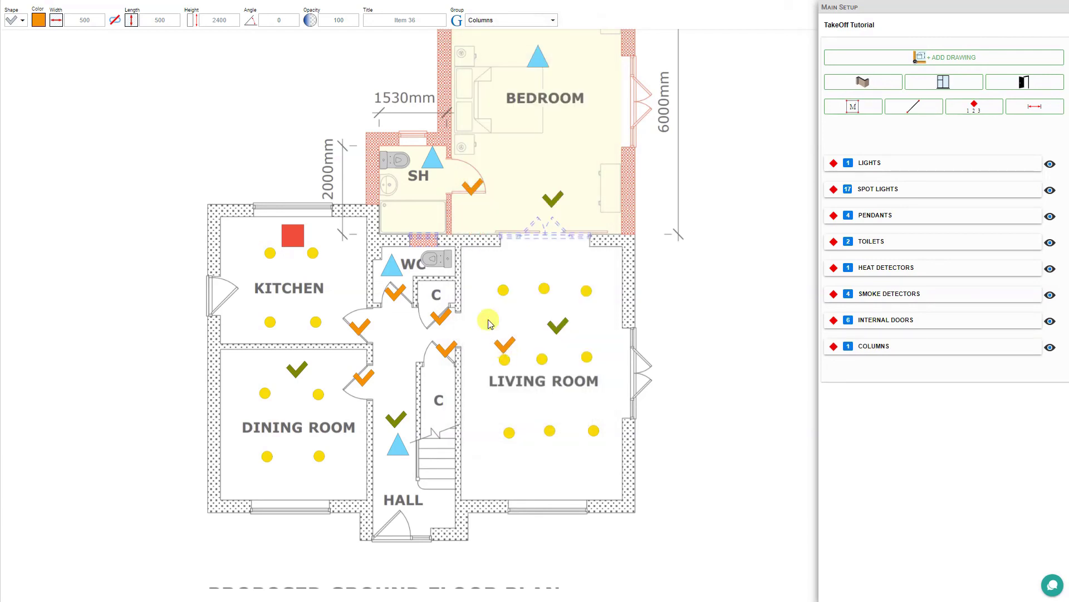
left_click(17, 21)
left_click(36, 86)
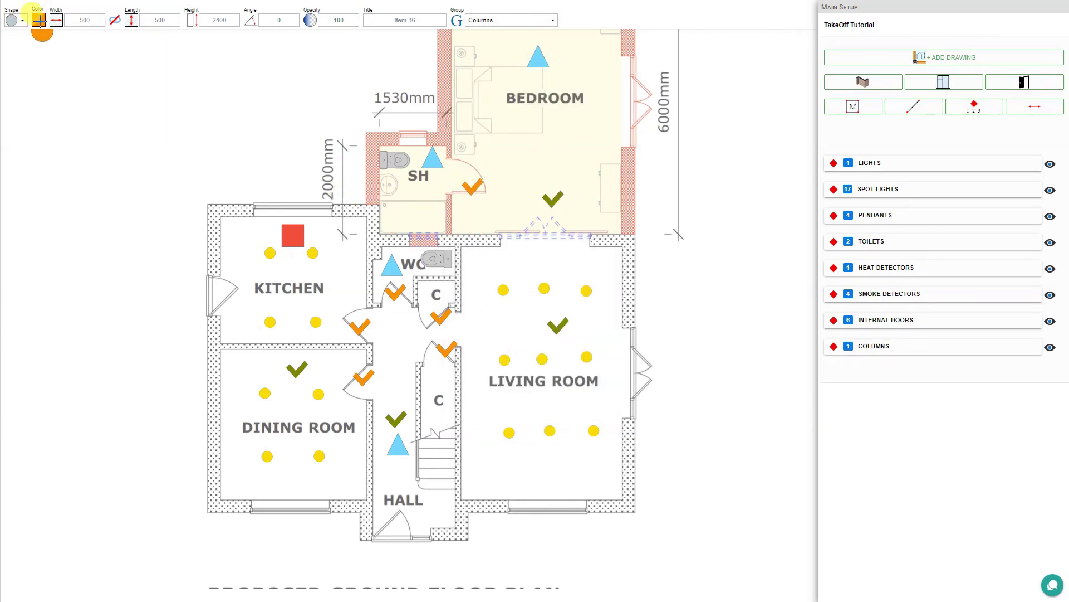
left_click(38, 22)
left_click(39, 34)
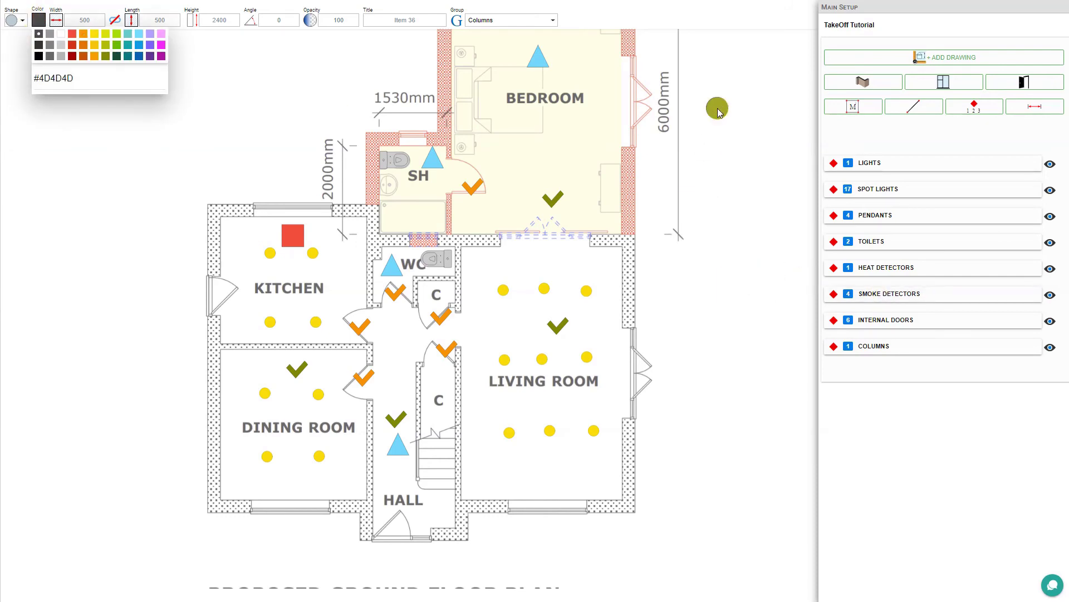
Place six column circles beside the plan's right side and dimension the gap between two
left_click_drag(715, 109, 700, 233)
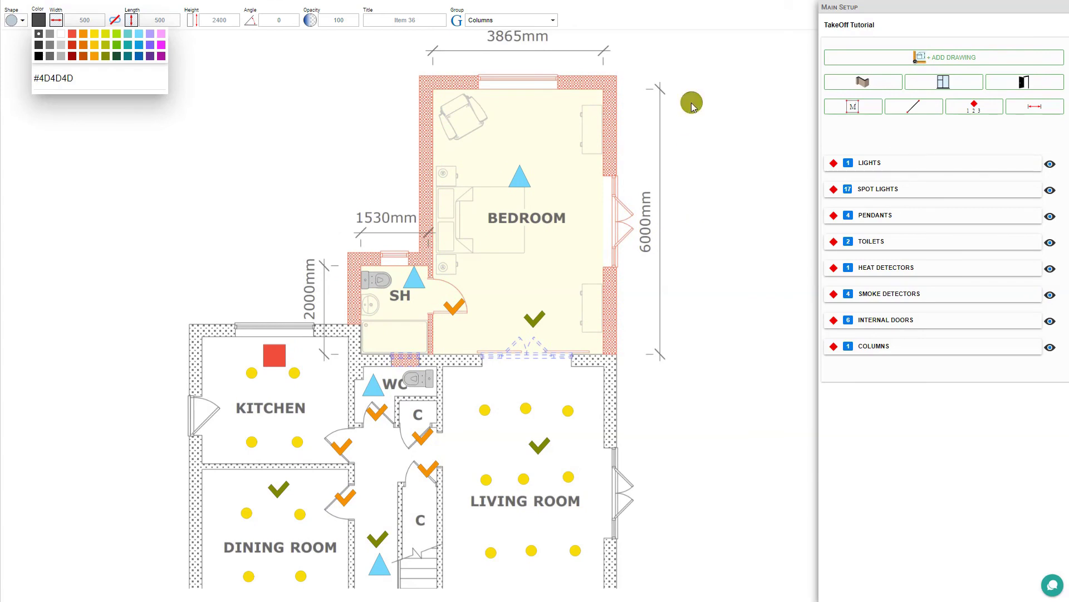
left_click(692, 230)
left_click(695, 322)
left_click(689, 371)
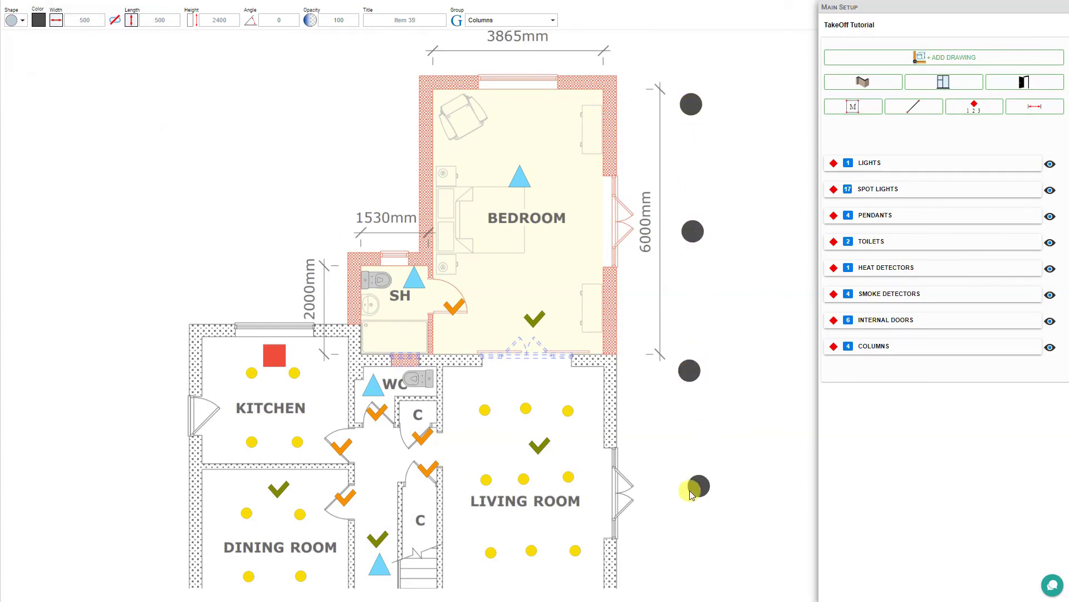
left_click(692, 512)
scroll(694, 546, "down", 3)
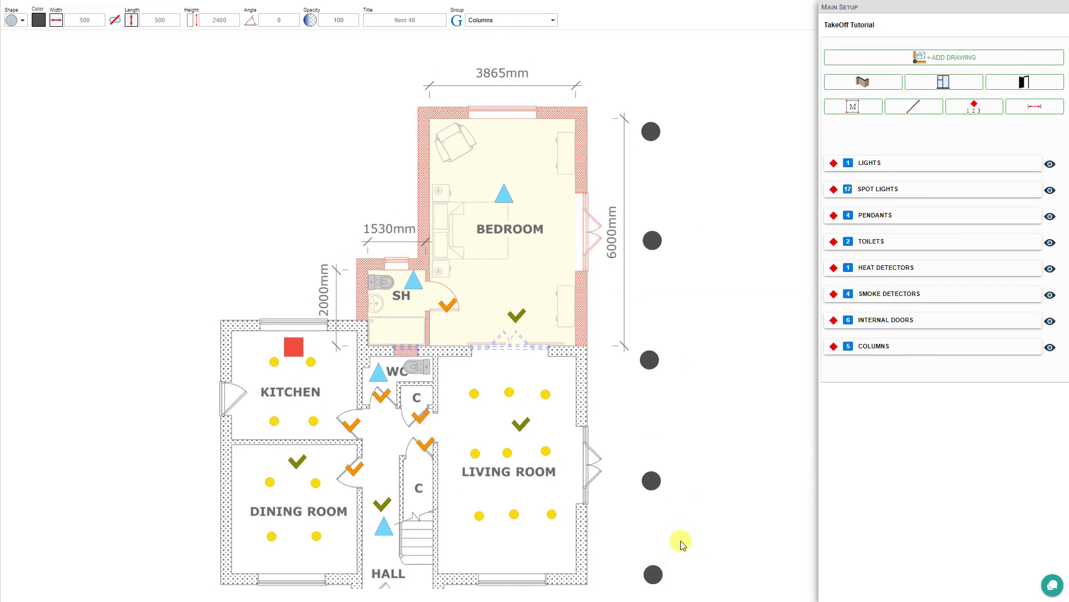
left_click(745, 359)
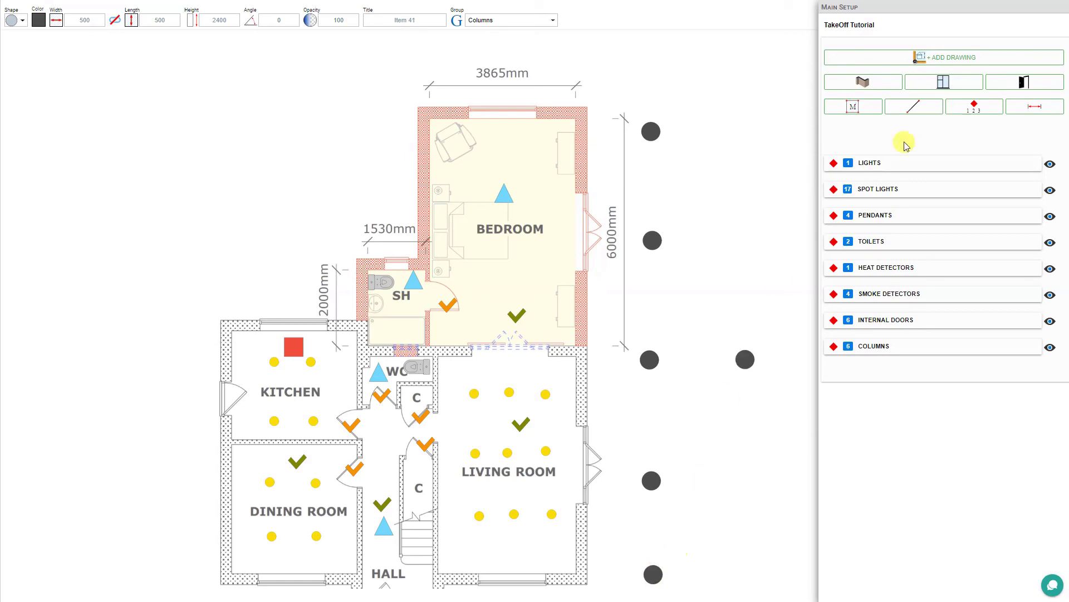
left_click(1040, 108)
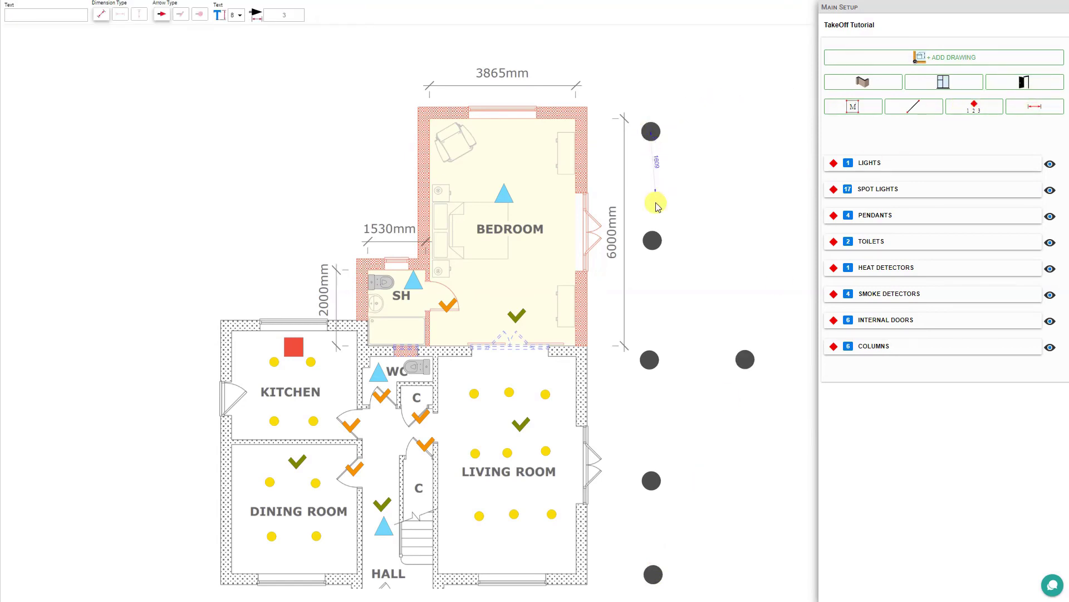
left_click(652, 240)
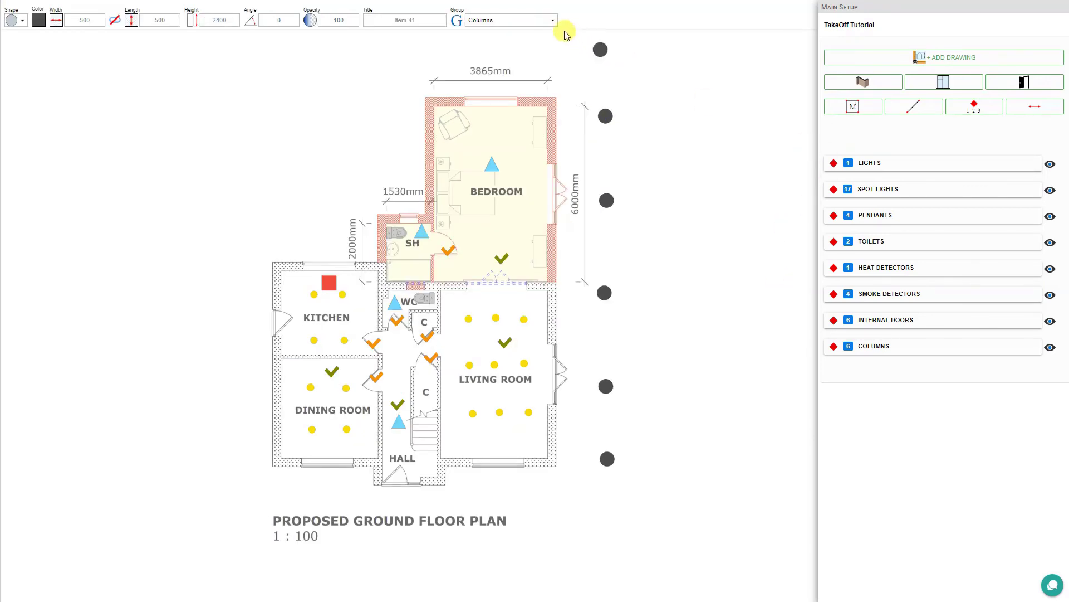
Create a Downpipes group with light grey (#999999) circle markers
left_click(548, 50)
left_click(554, 22)
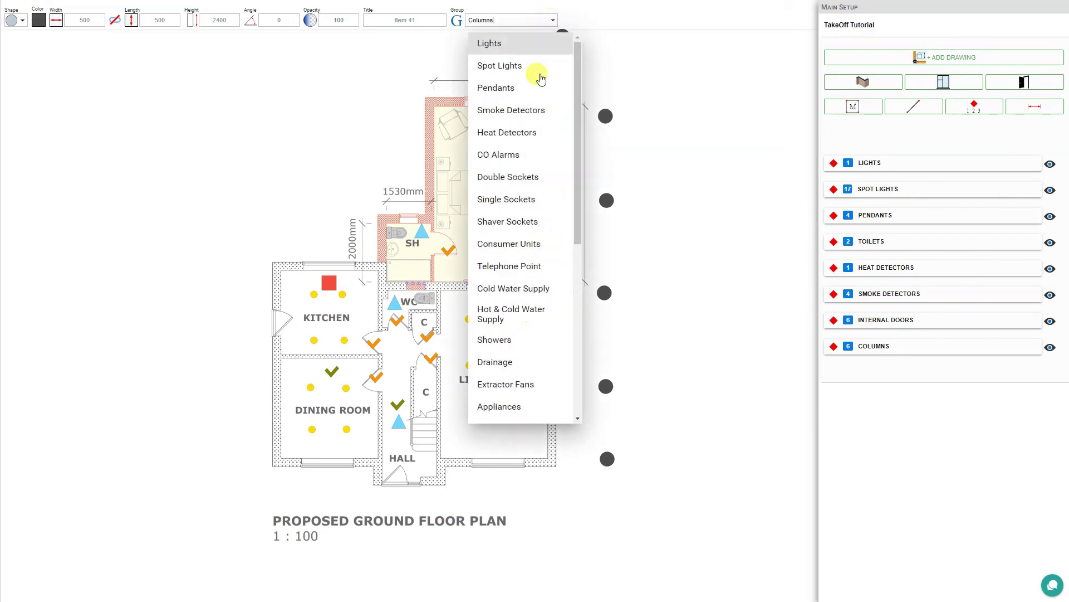
scroll(495, 365, "down", 1)
scroll(493, 366, "down", 2)
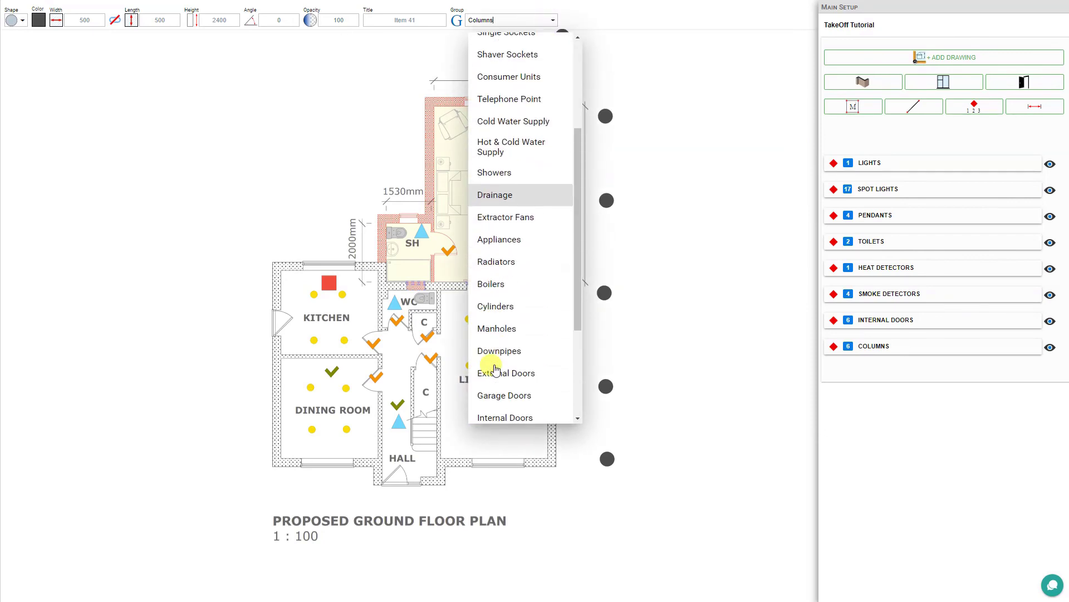
left_click(492, 350)
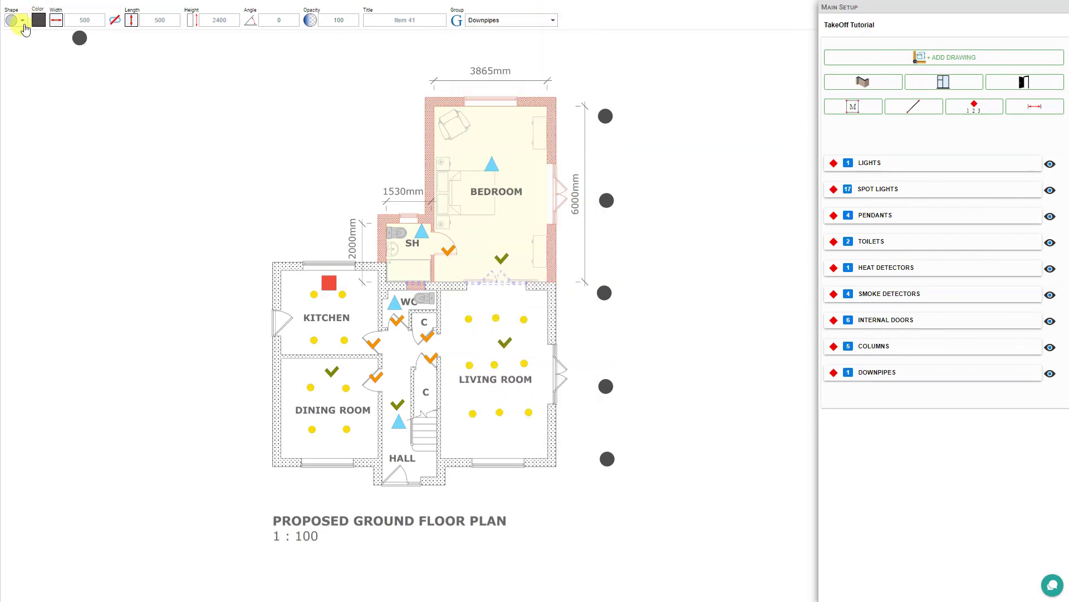
left_click(22, 21)
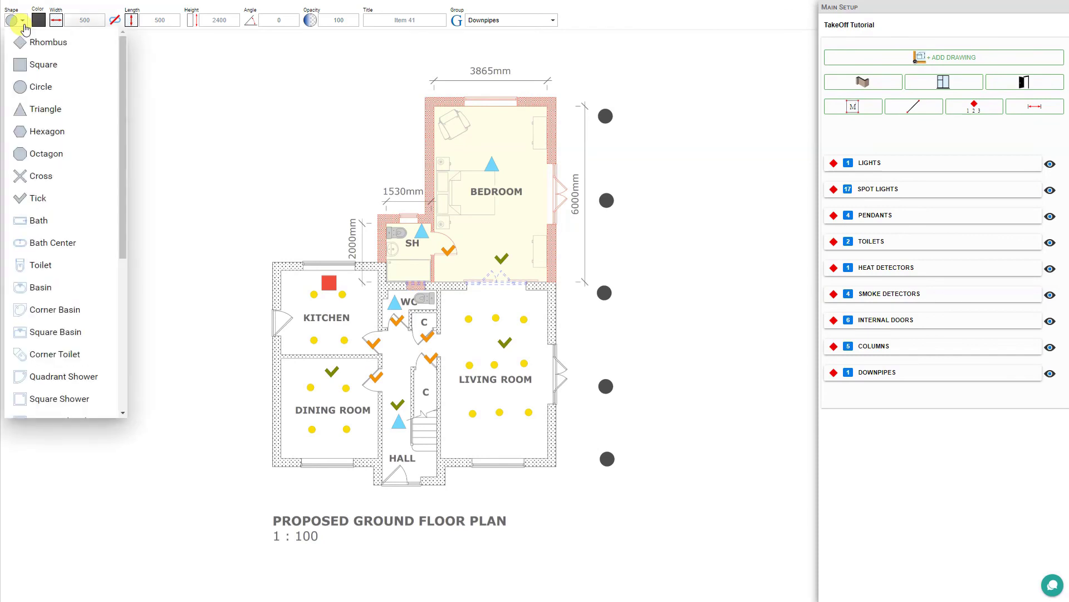
left_click(25, 87)
left_click(38, 20)
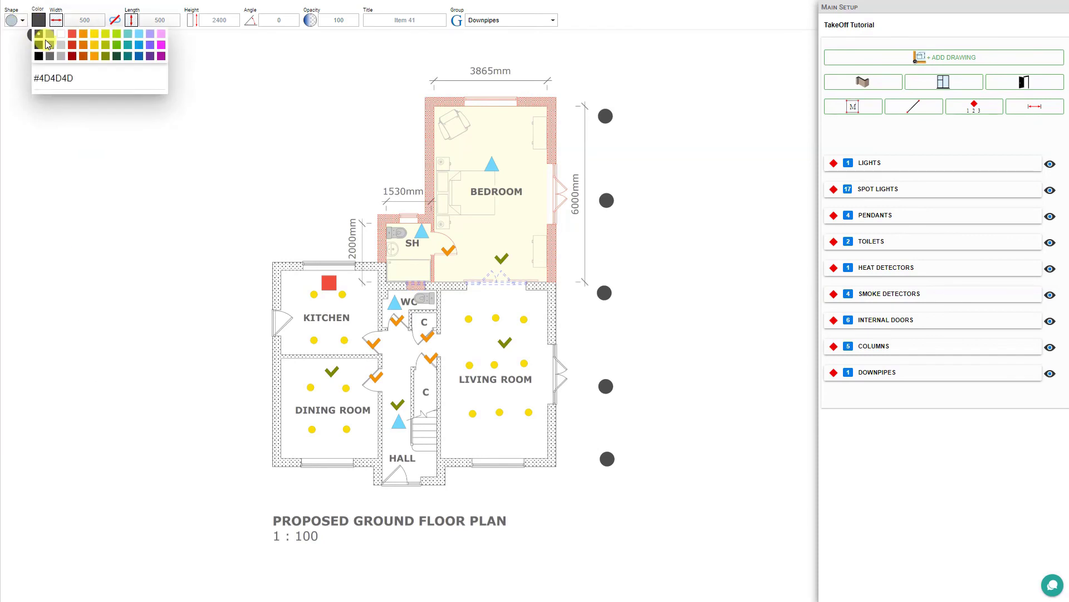
left_click(50, 34)
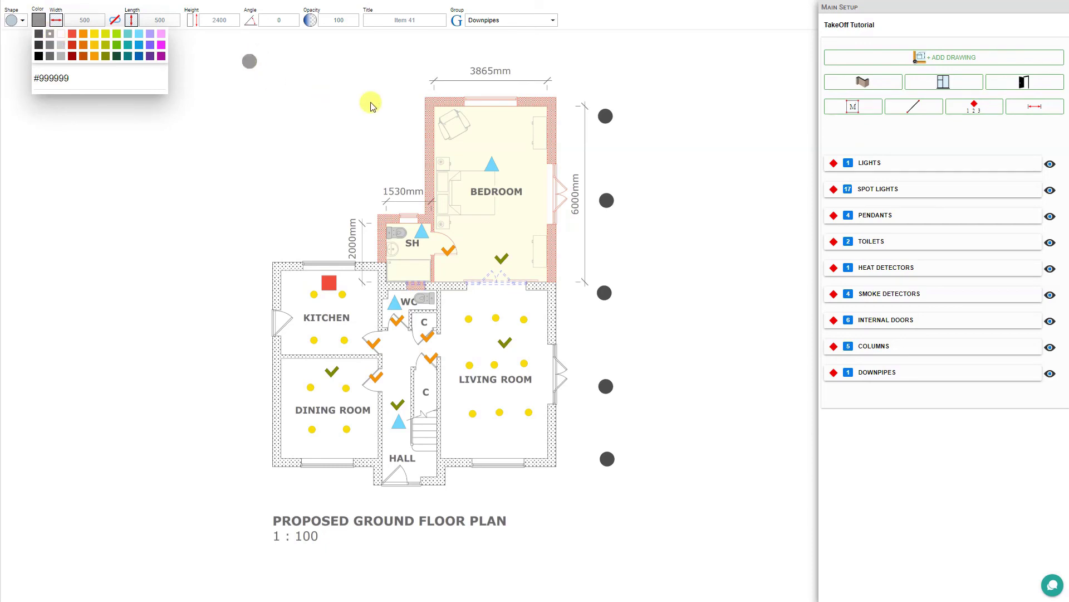
Place downpipe circles at the plan's four outer corners
left_click(420, 97)
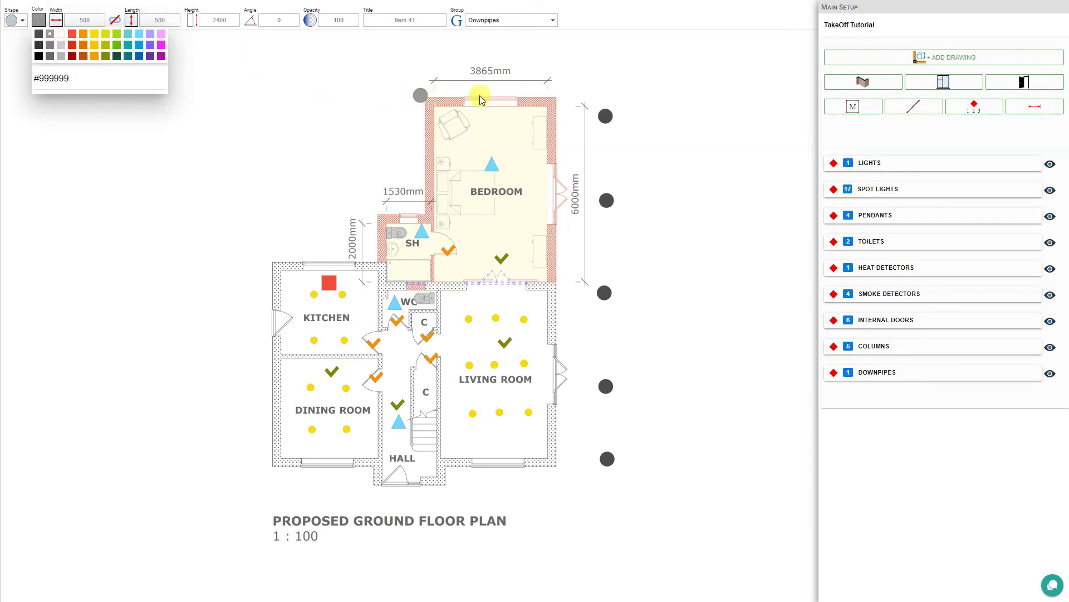
left_click(558, 94)
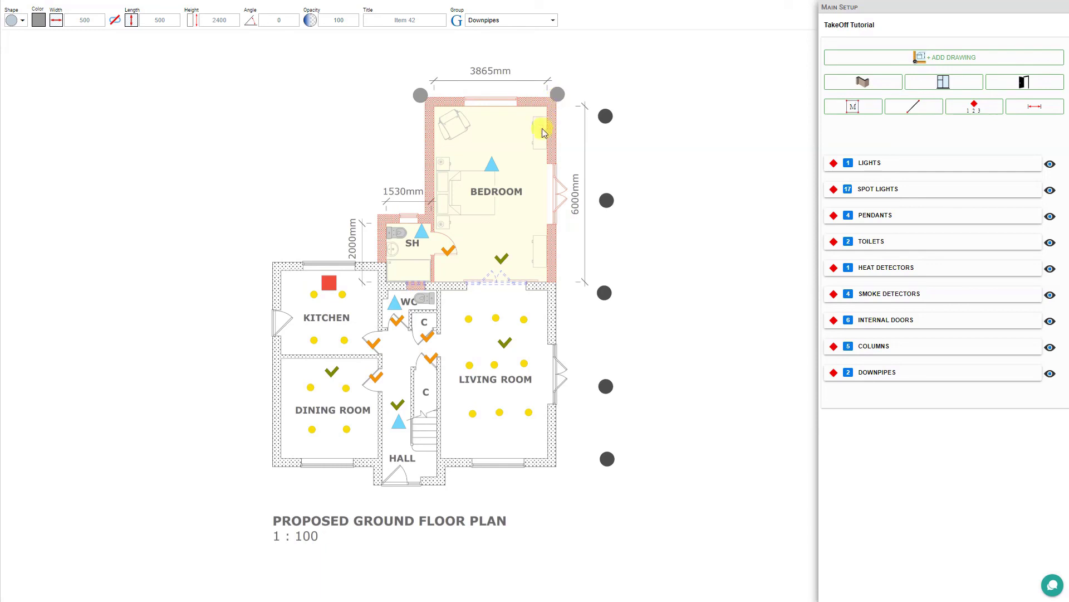
left_click(559, 475)
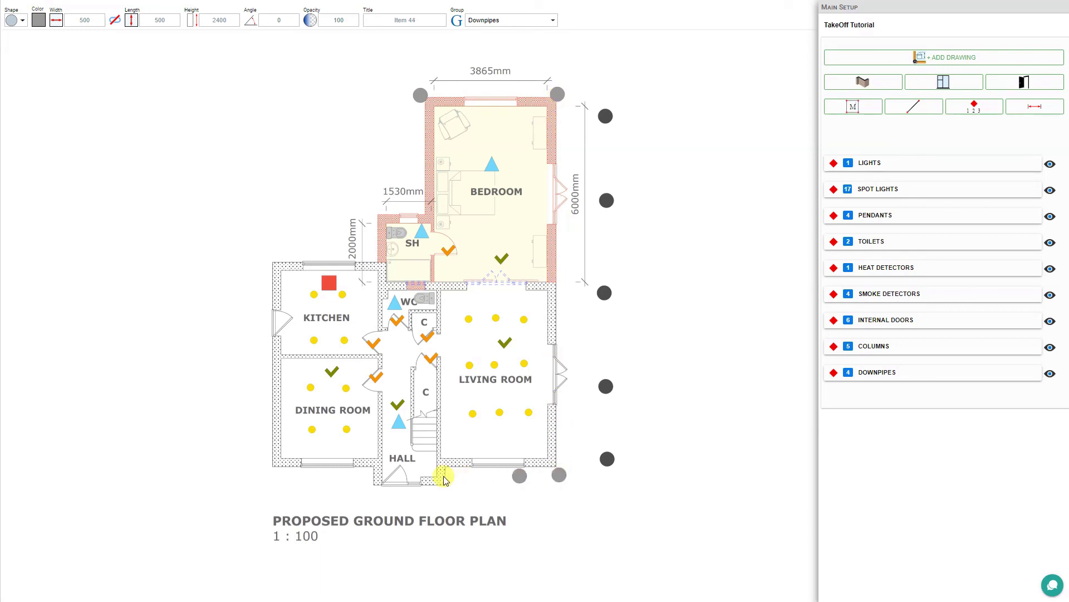
left_click(269, 471)
Give two downpipes 3000 and two 5000 heights, then show Height m in the Downpipes take-off
key("Escape")
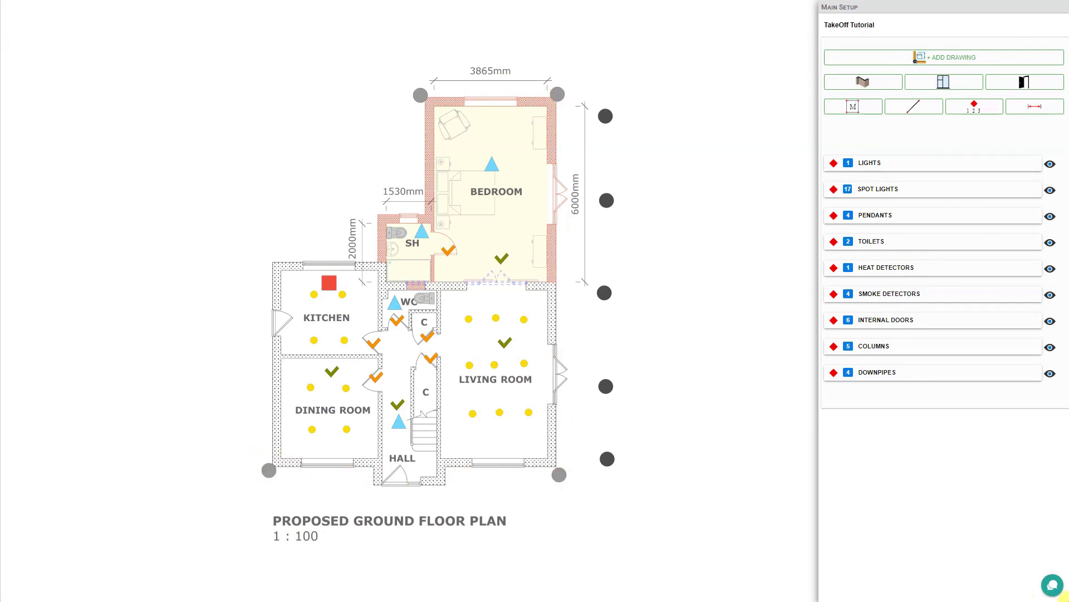
left_click(269, 474)
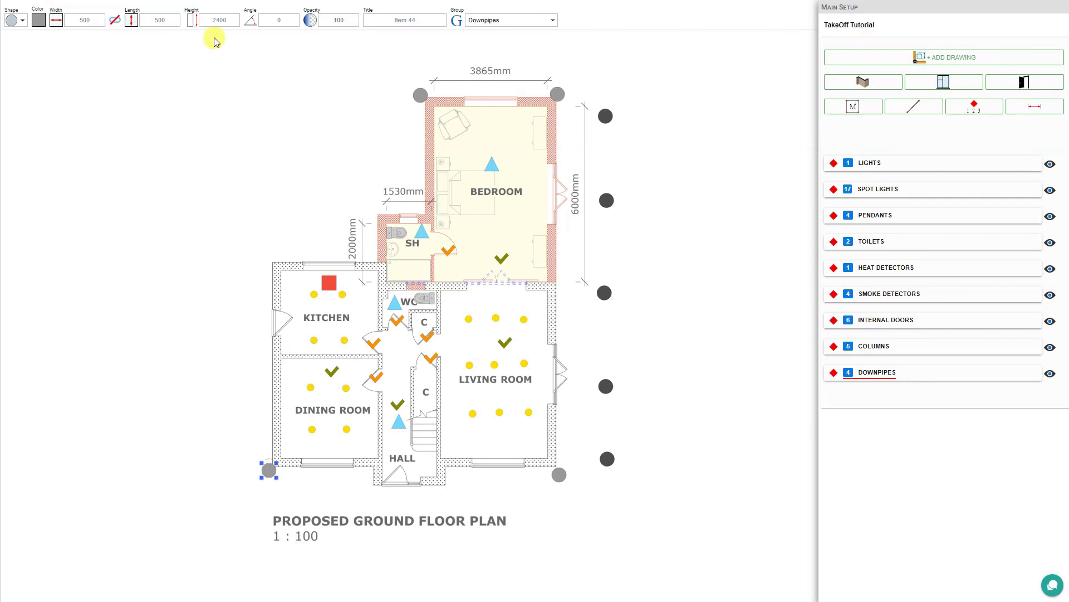
double_click(222, 21)
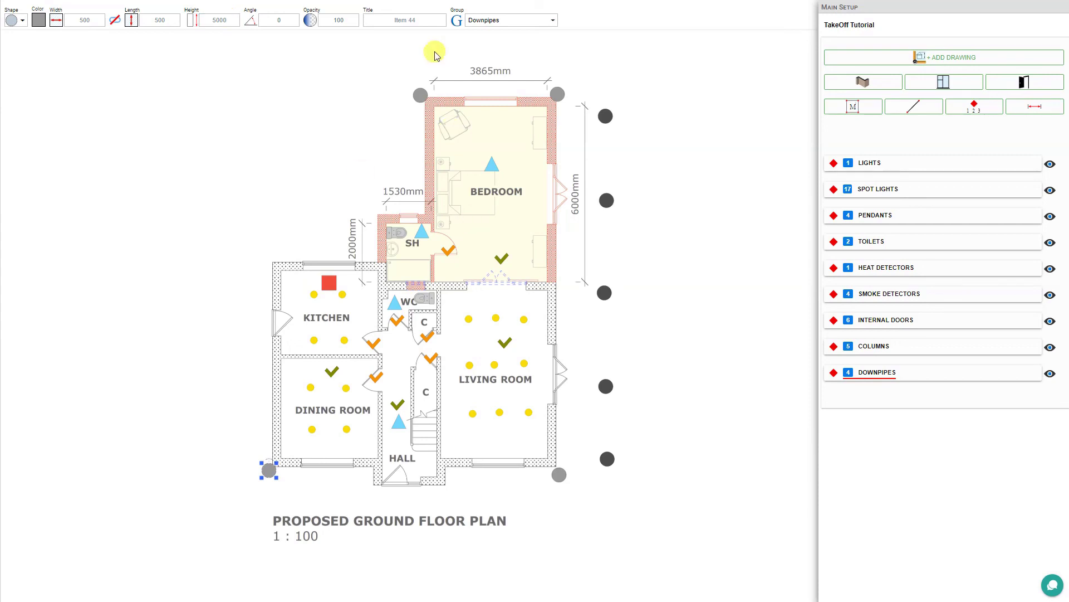
left_click(421, 95)
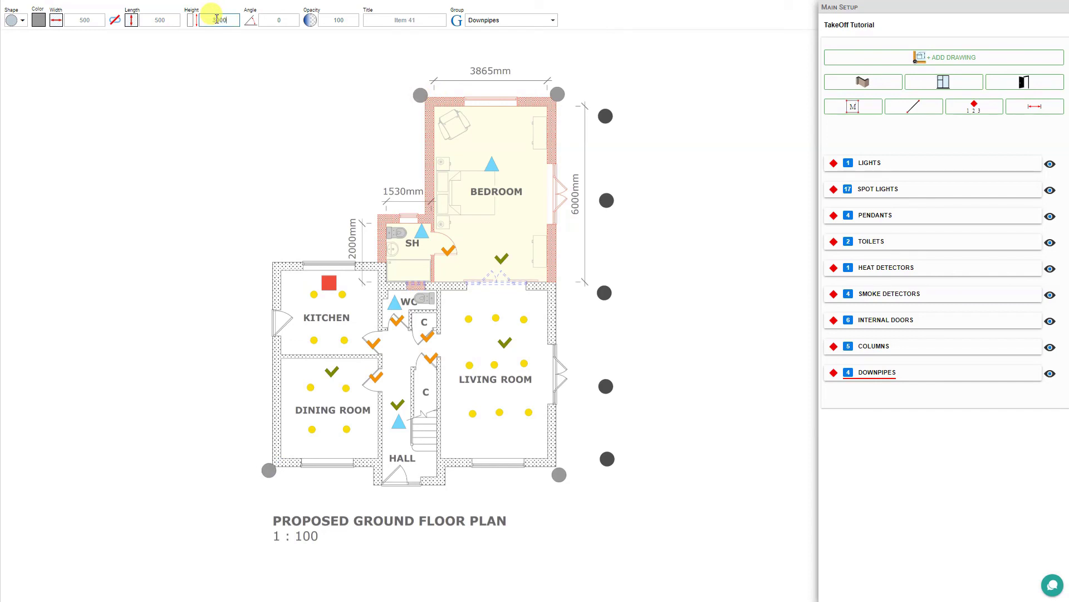
left_click(558, 96)
left_click(559, 477)
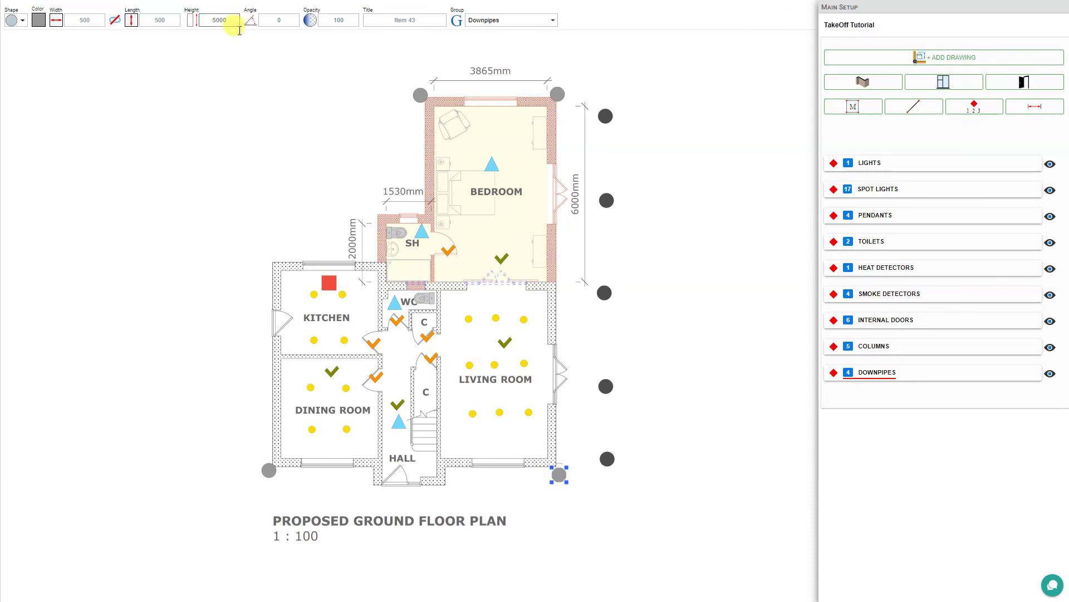
left_click(872, 376)
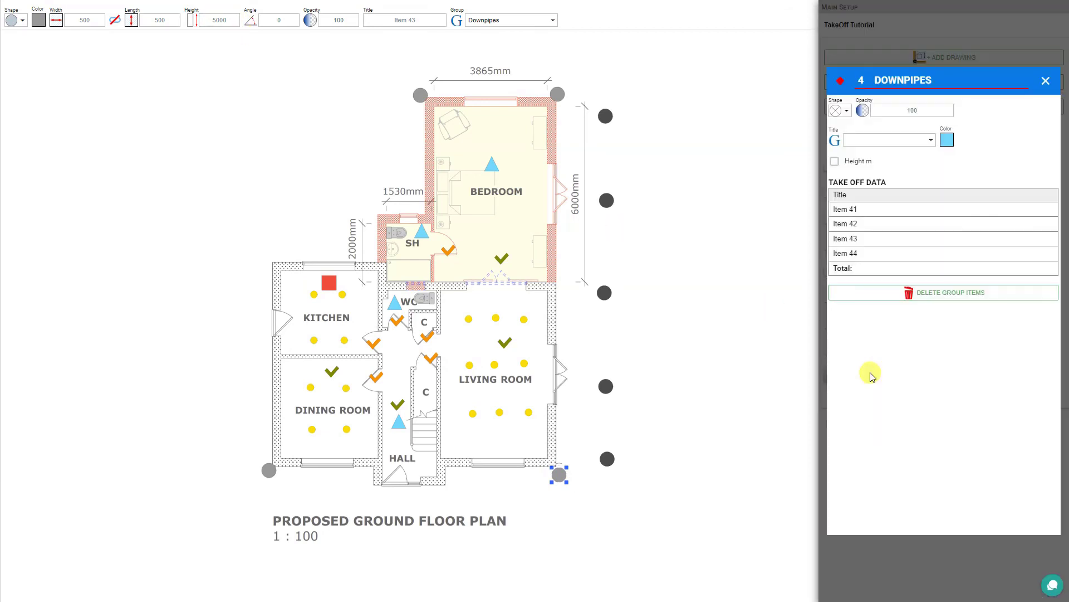
left_click(835, 161)
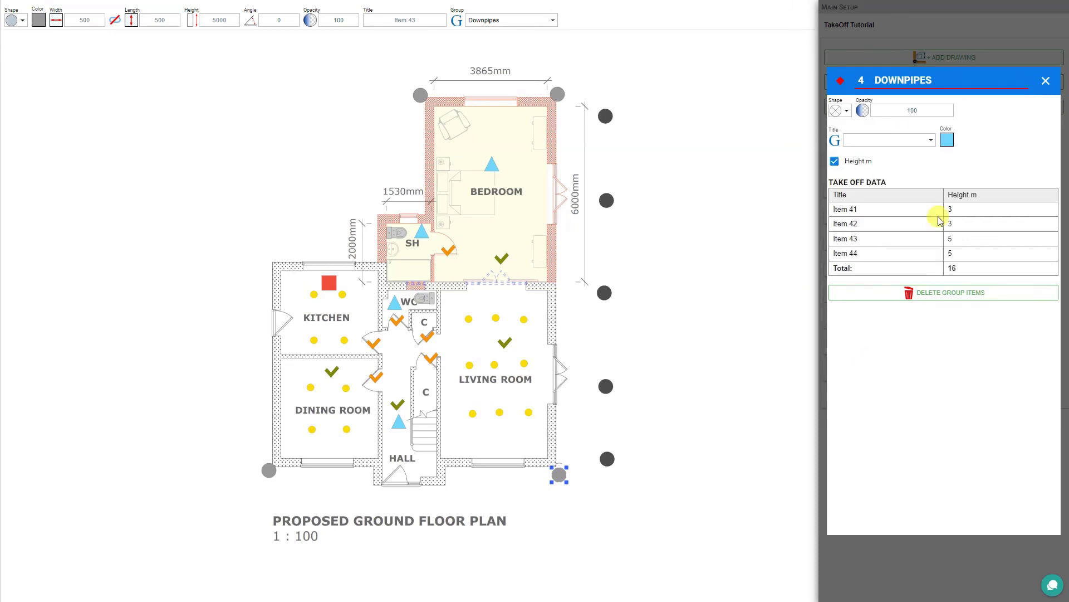